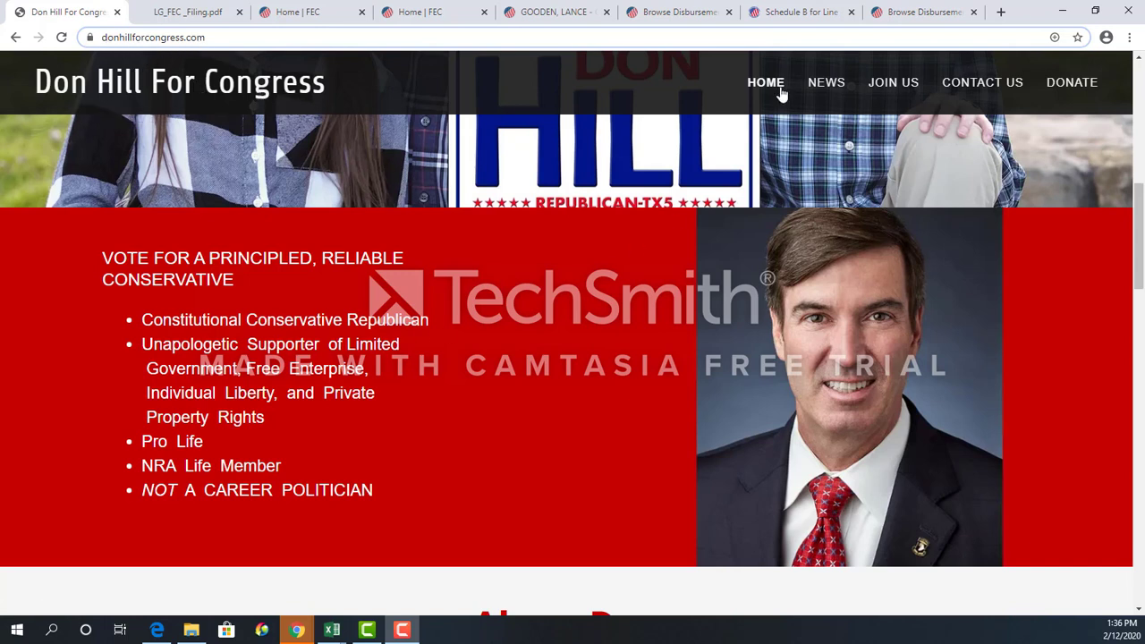
Open the campaign site's News page and read the statement about the FEC filing.
left_click(826, 83)
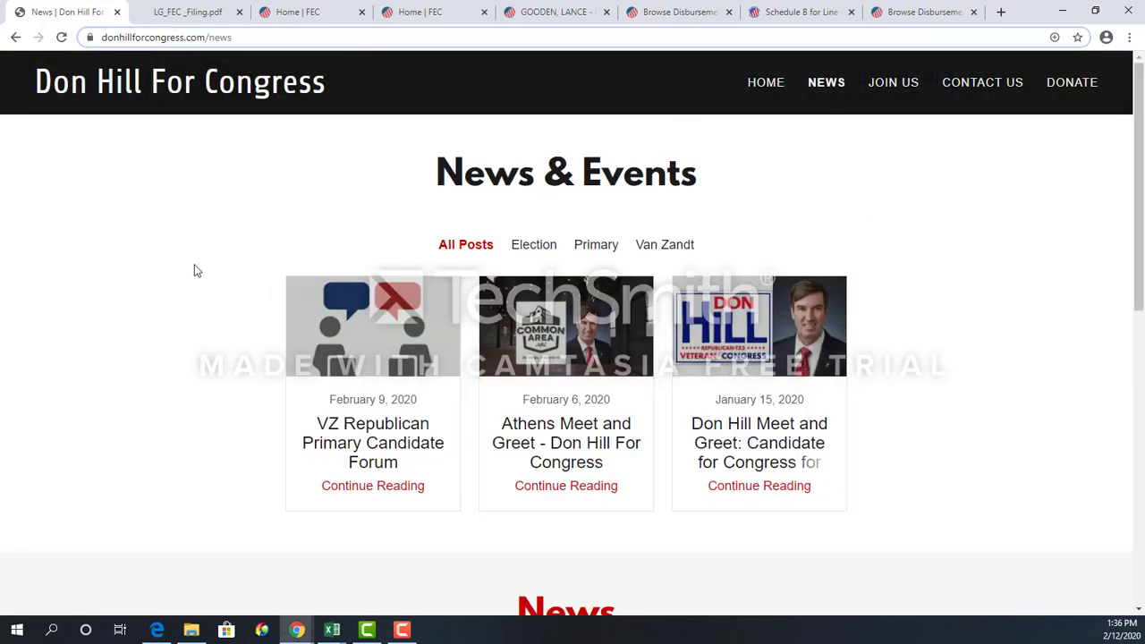
scroll(220, 258, "down", 5)
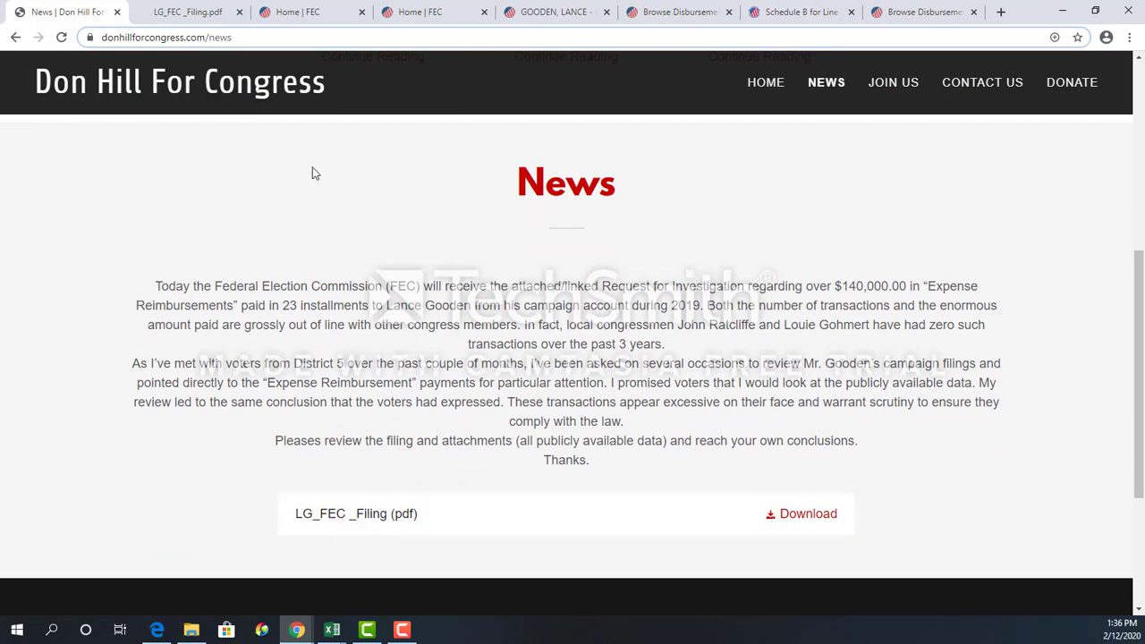
scroll(295, 167, "up", 1)
Review the complaint letter and its exhibits in LG_FEC _Filing.pdf, then return to the first page.
left_click(189, 14)
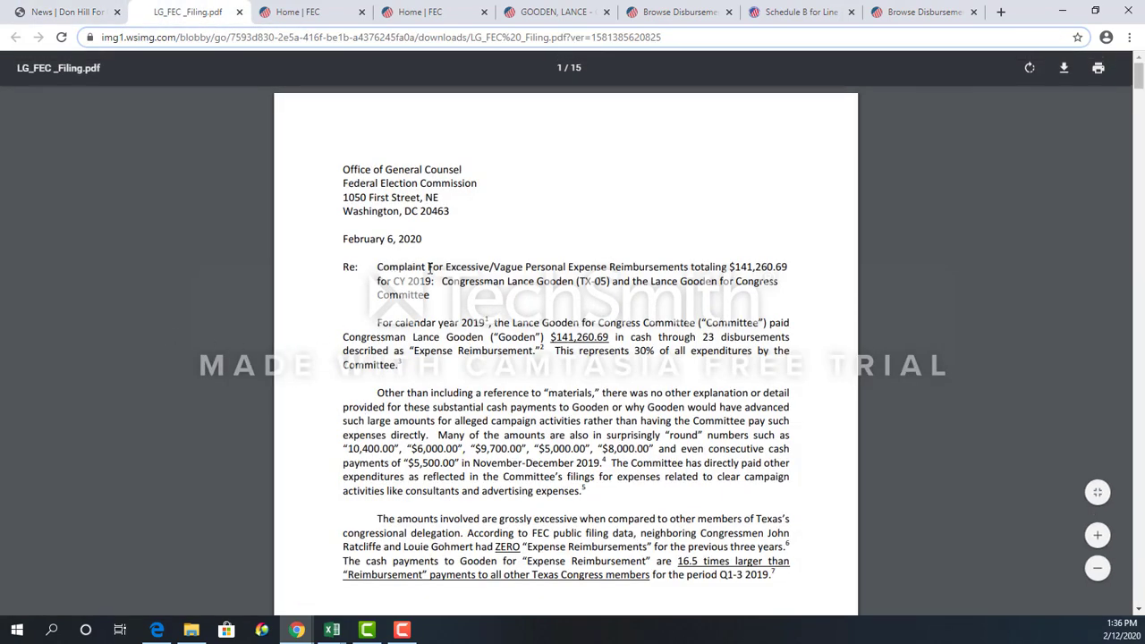
scroll(267, 301, "down", 1)
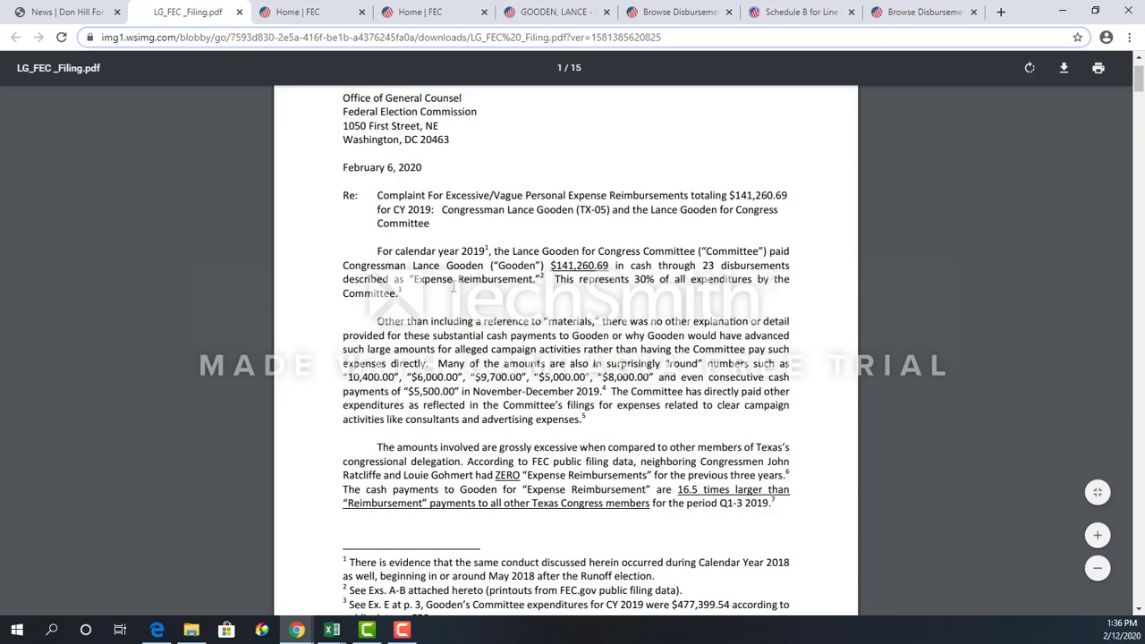
scroll(700, 340, "down", 3)
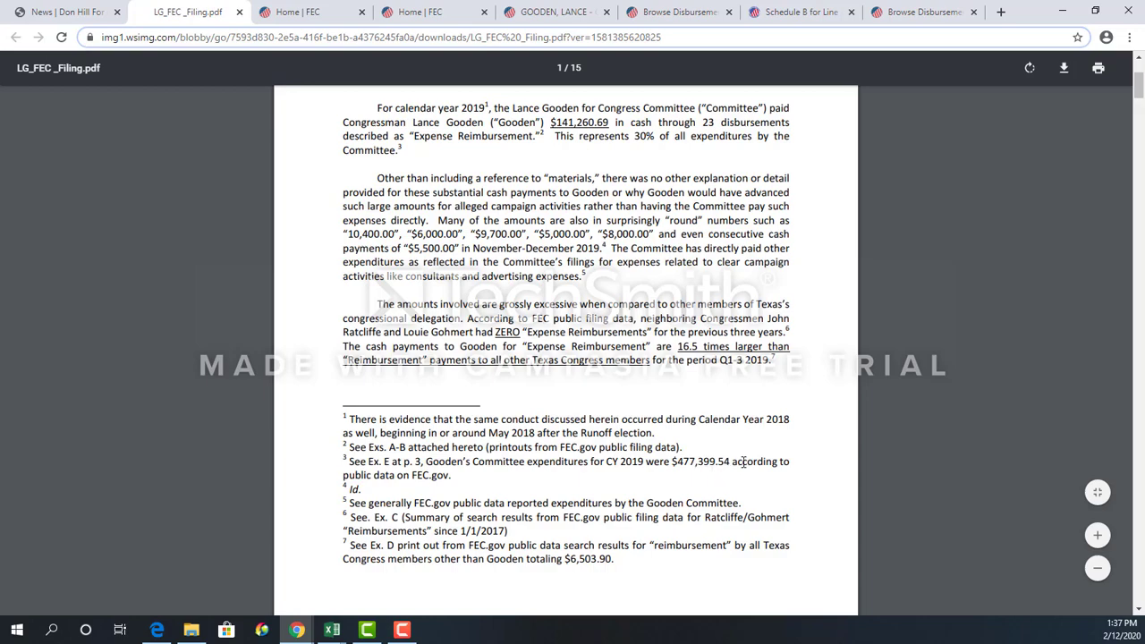
scroll(586, 362, "up", 3)
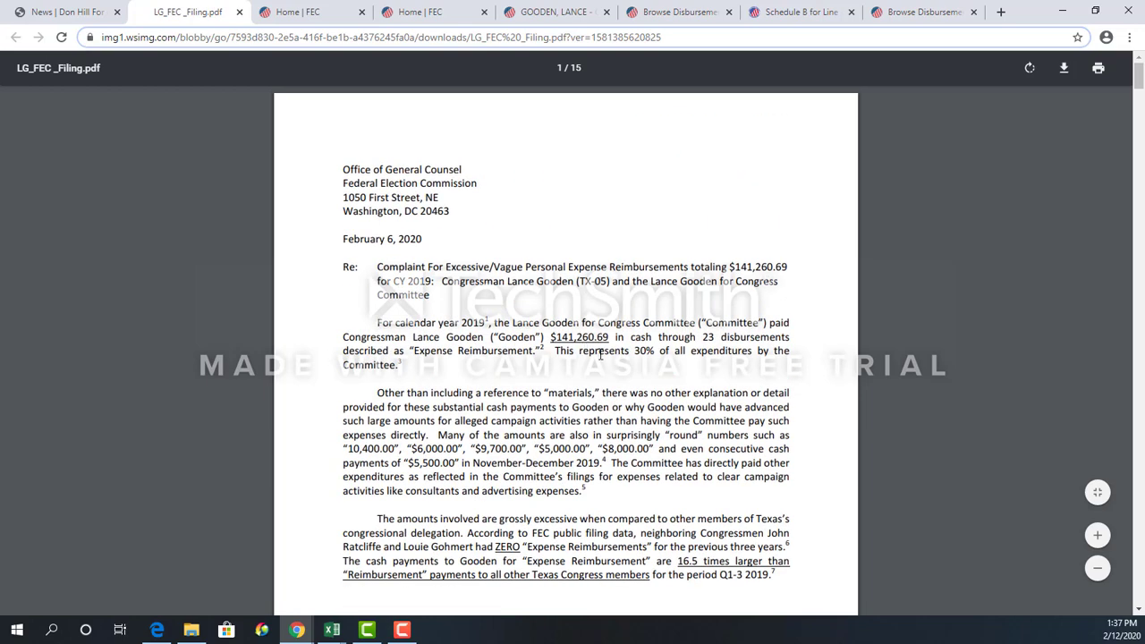
scroll(600, 354, "down", 10)
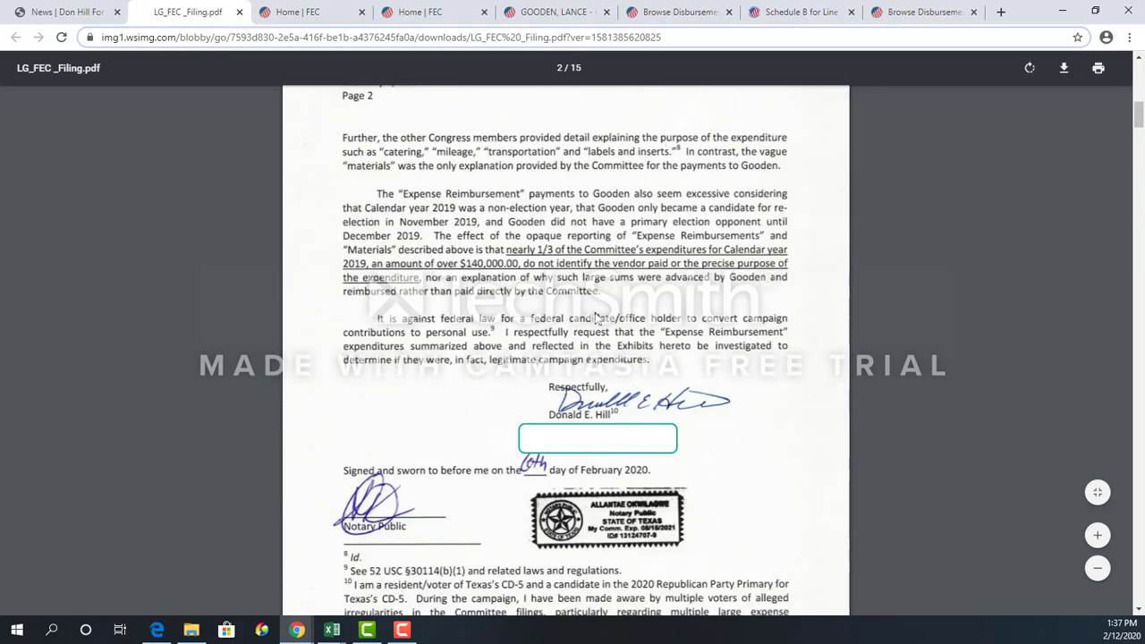
scroll(595, 318, "down", 15)
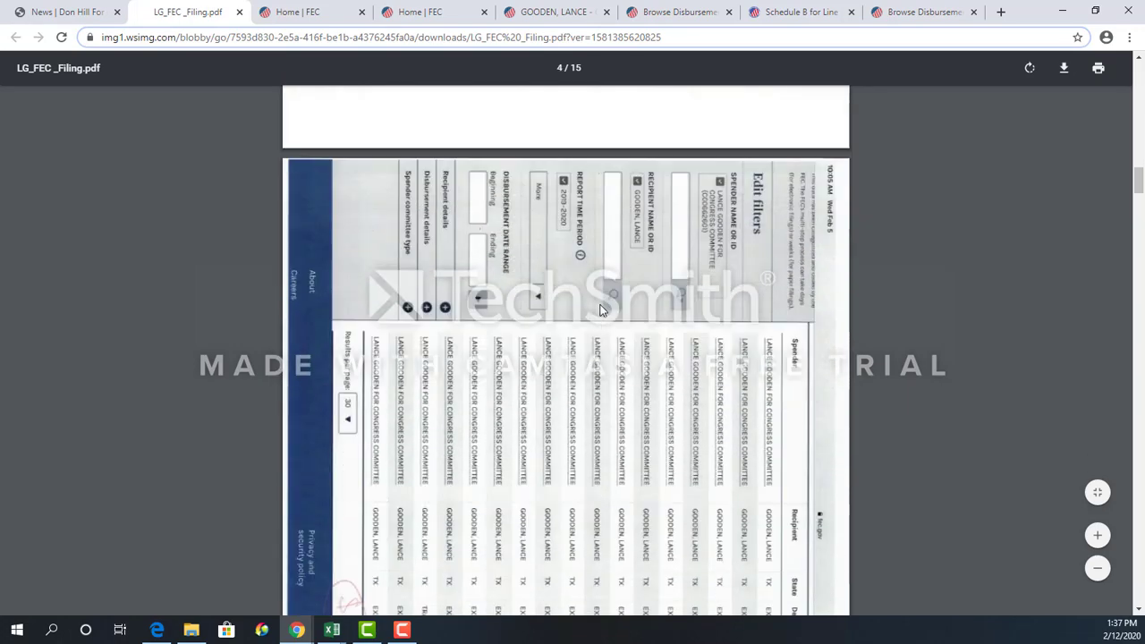
scroll(601, 309, "down", 10)
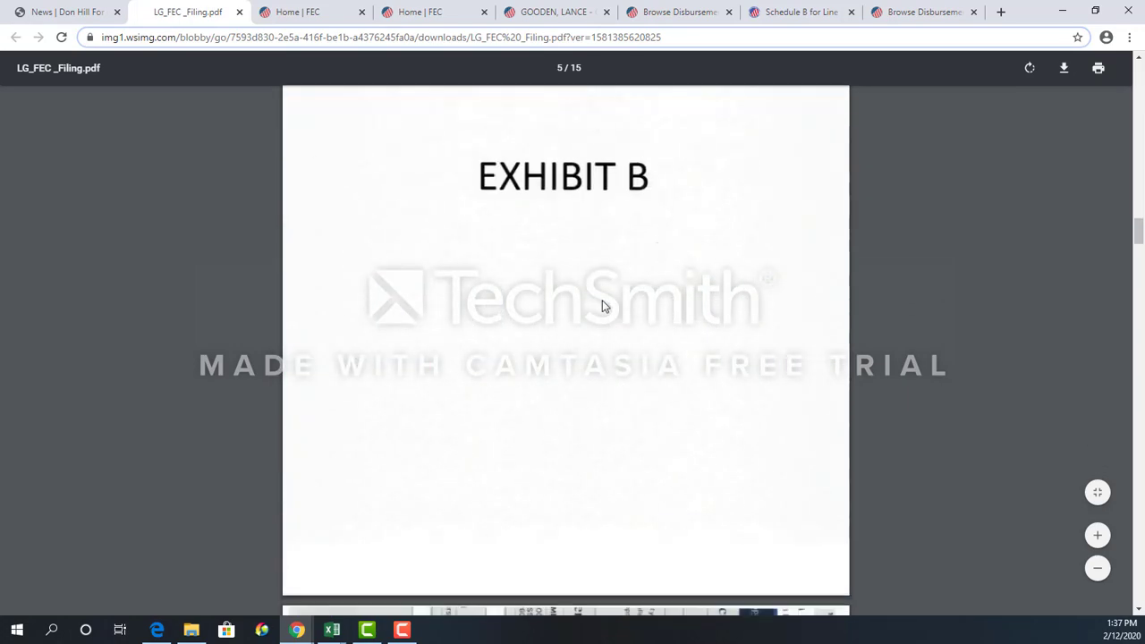
scroll(601, 306, "down", 15)
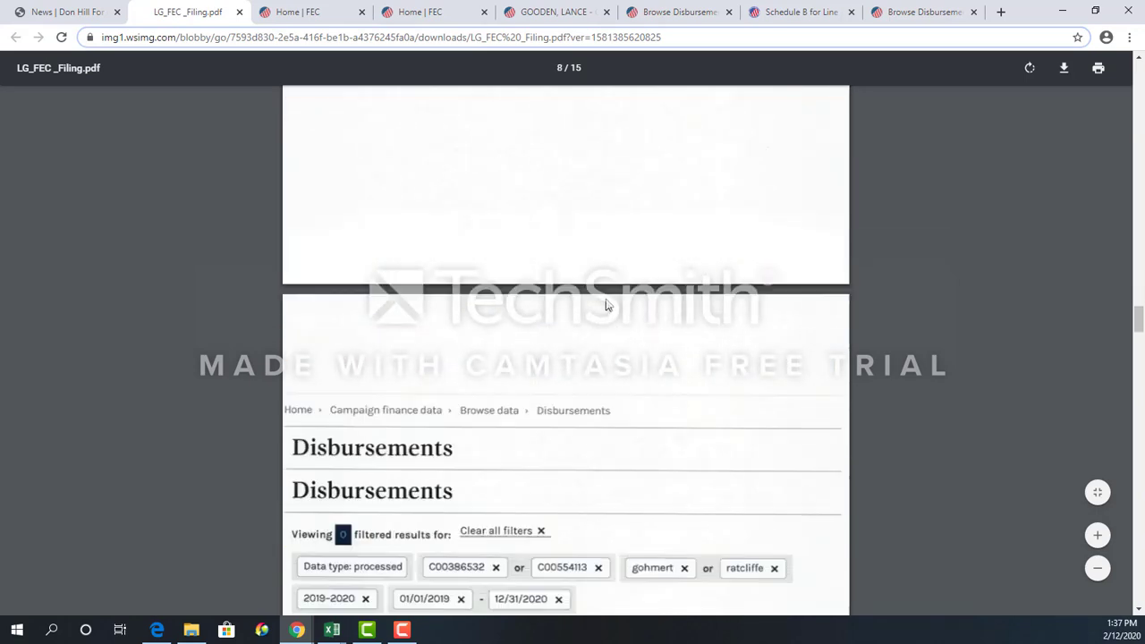
scroll(605, 305, "down", 12)
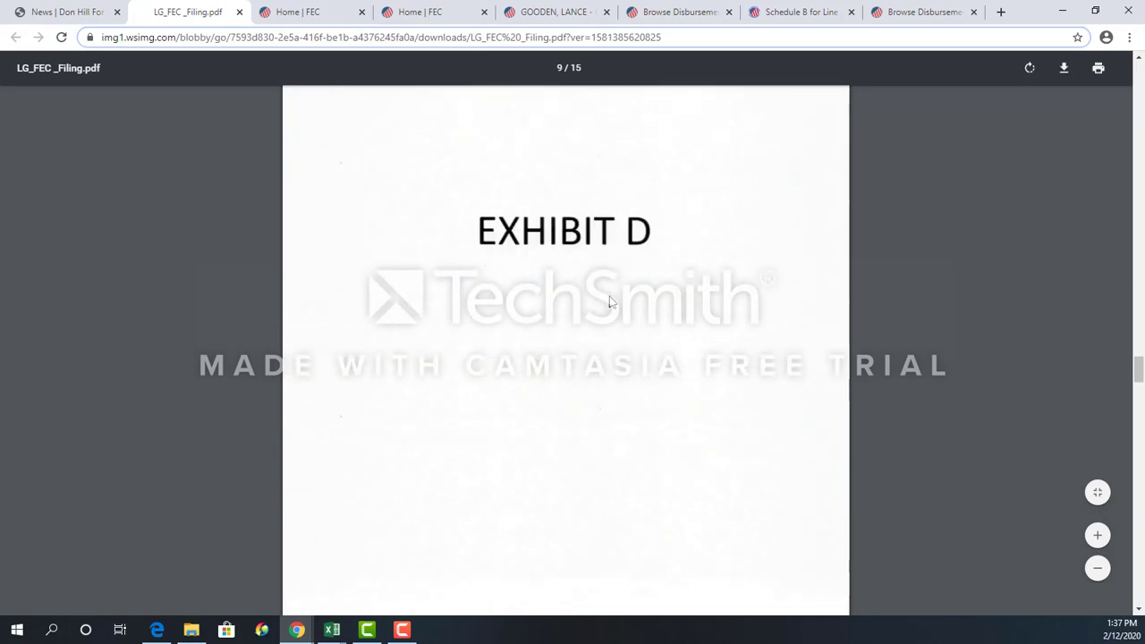
scroll(608, 302, "up", 8)
left_click_drag(1139, 328, 1142, 76)
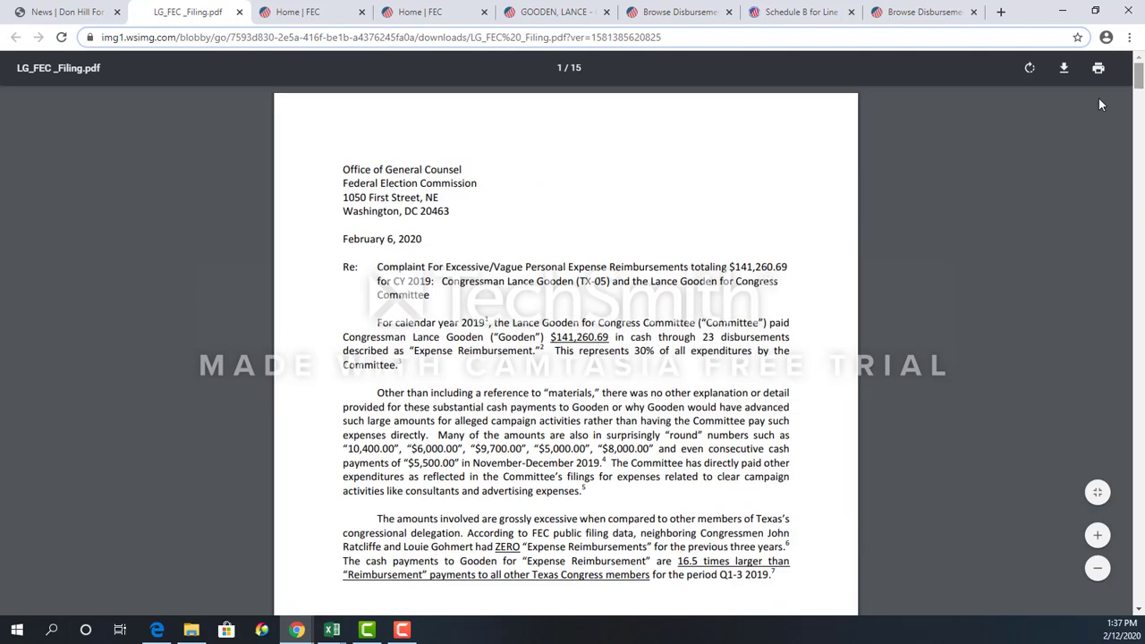
On the FEC website, open the House of Representatives candidates list from the campaign finance data on candidates.
left_click(312, 18)
left_click(413, 12)
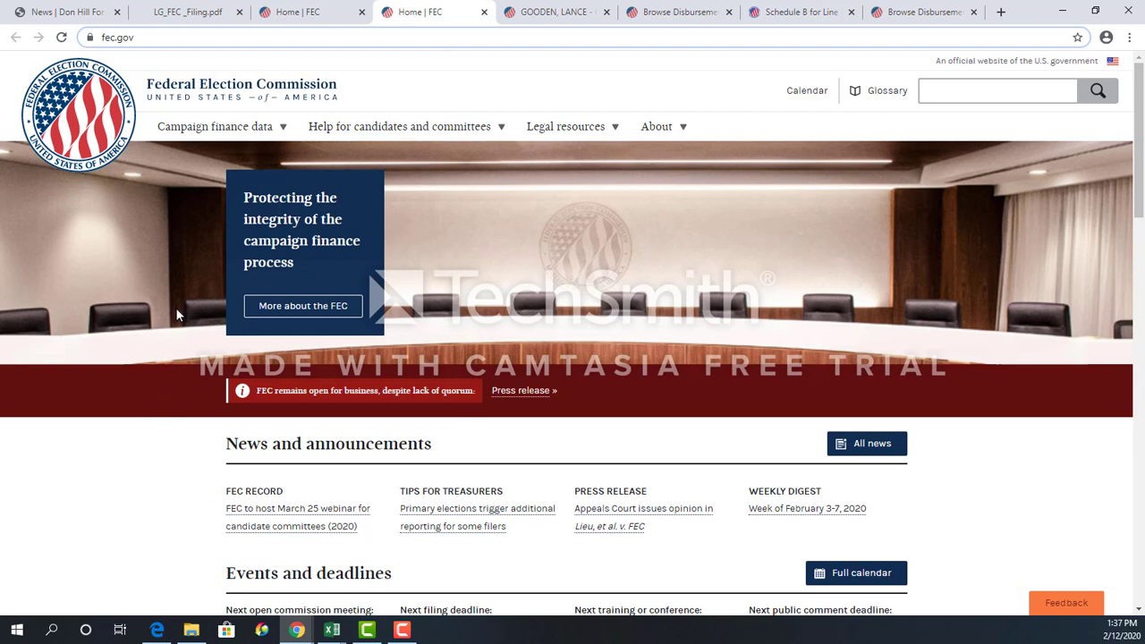
left_click(273, 132)
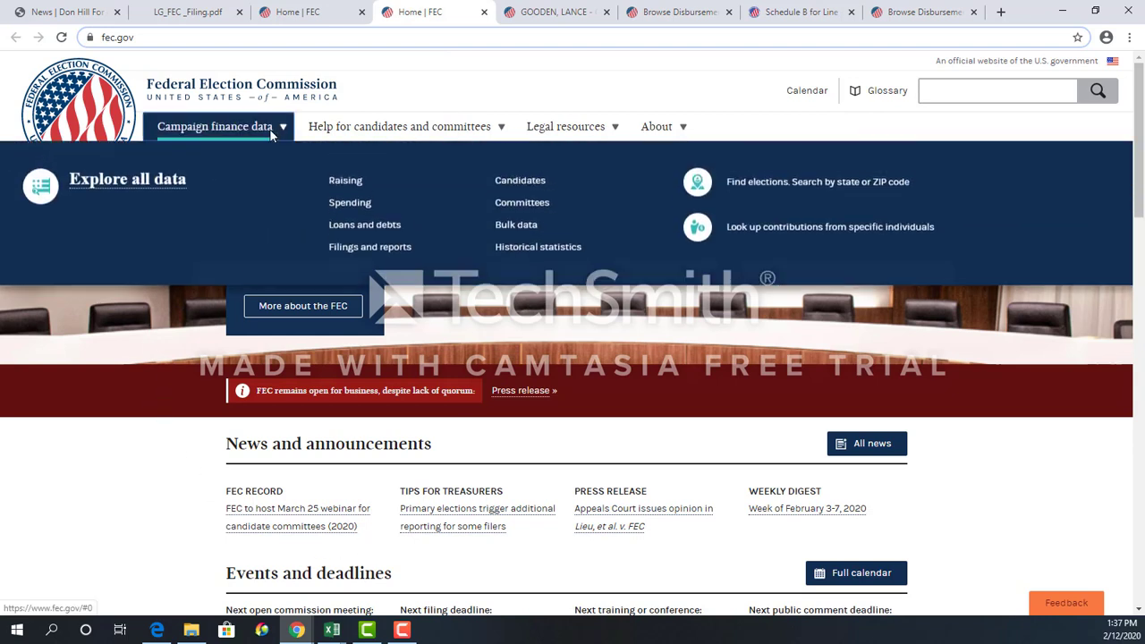
left_click(525, 185)
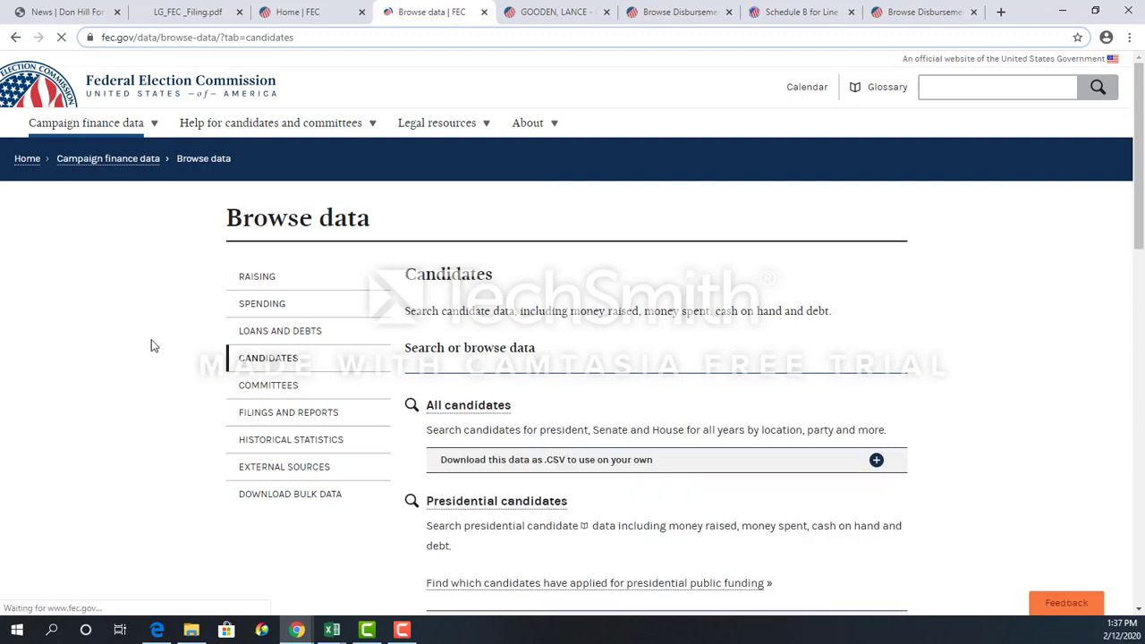
scroll(542, 382, "down", 3)
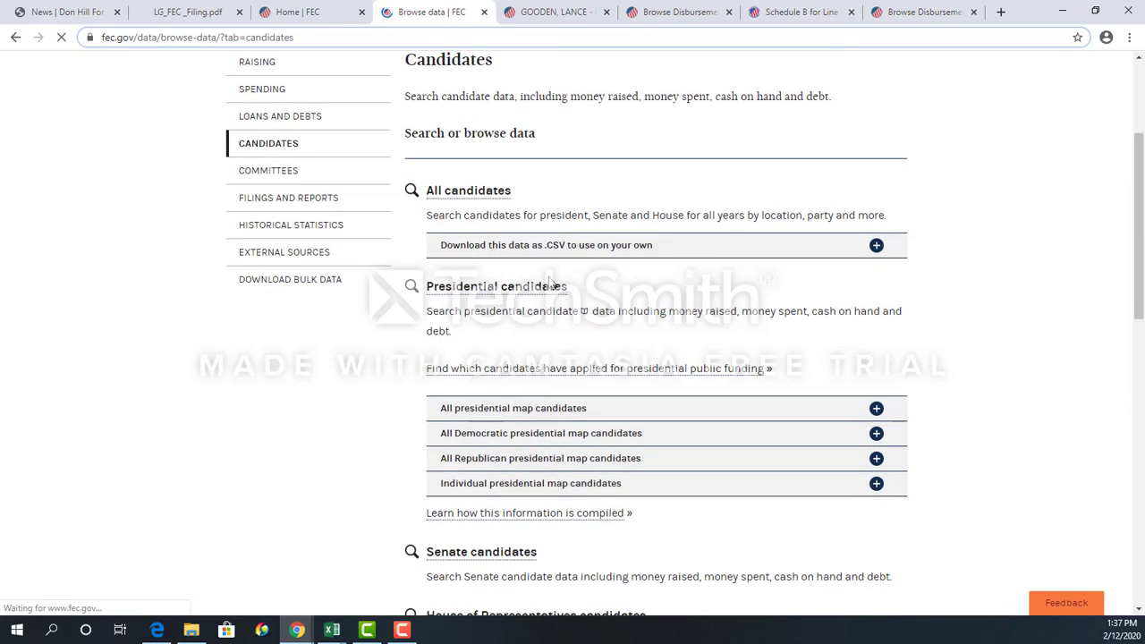
scroll(597, 300, "down", 3)
scroll(626, 345, "down", 1)
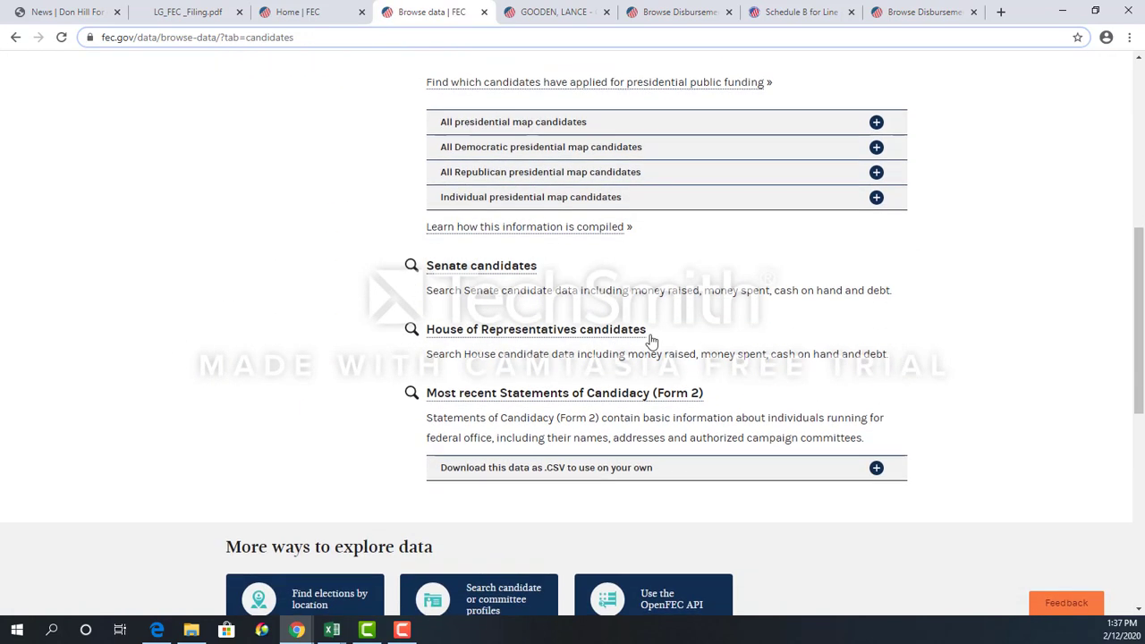
left_click(539, 333)
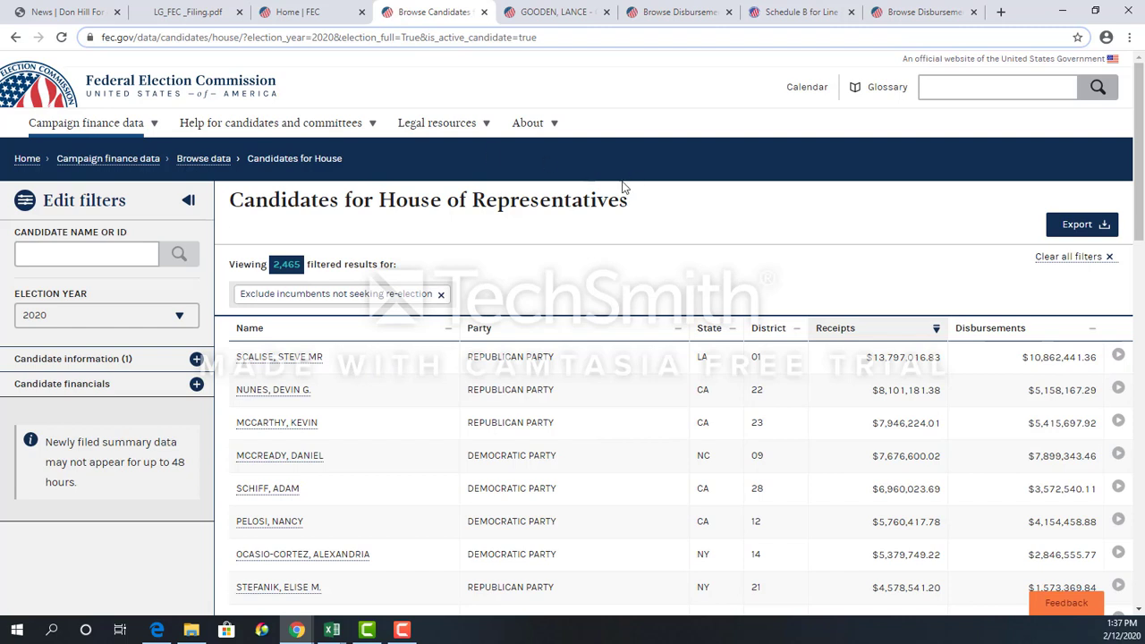
Filter the House candidates by name, searching for "gooden" and choosing GOODEN, LANCE.
left_click(84, 256)
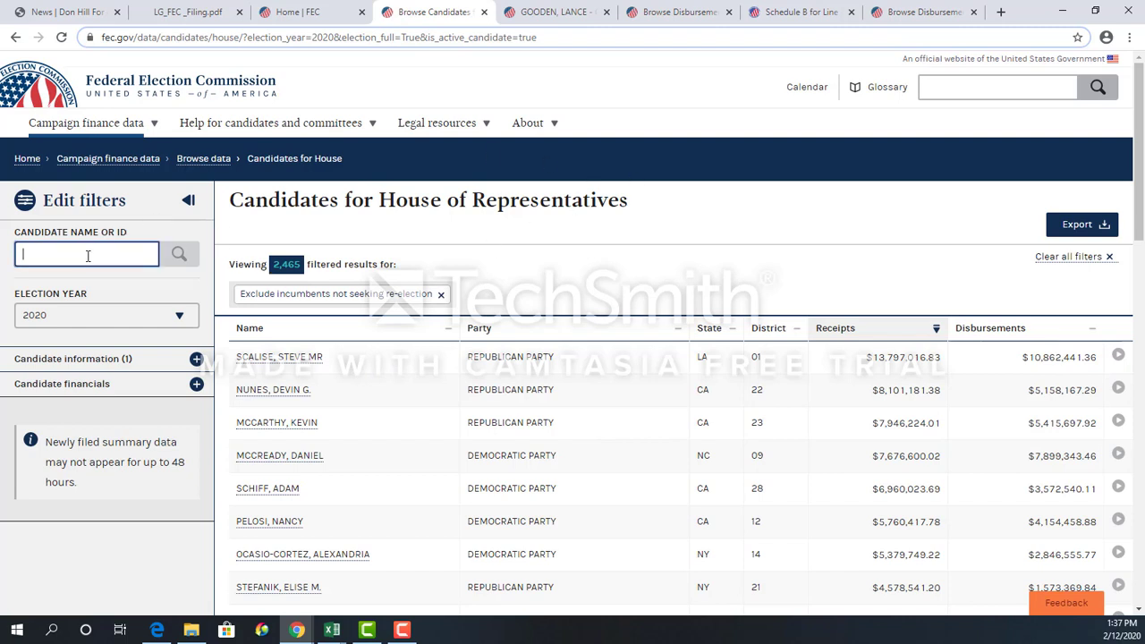
type("gooden")
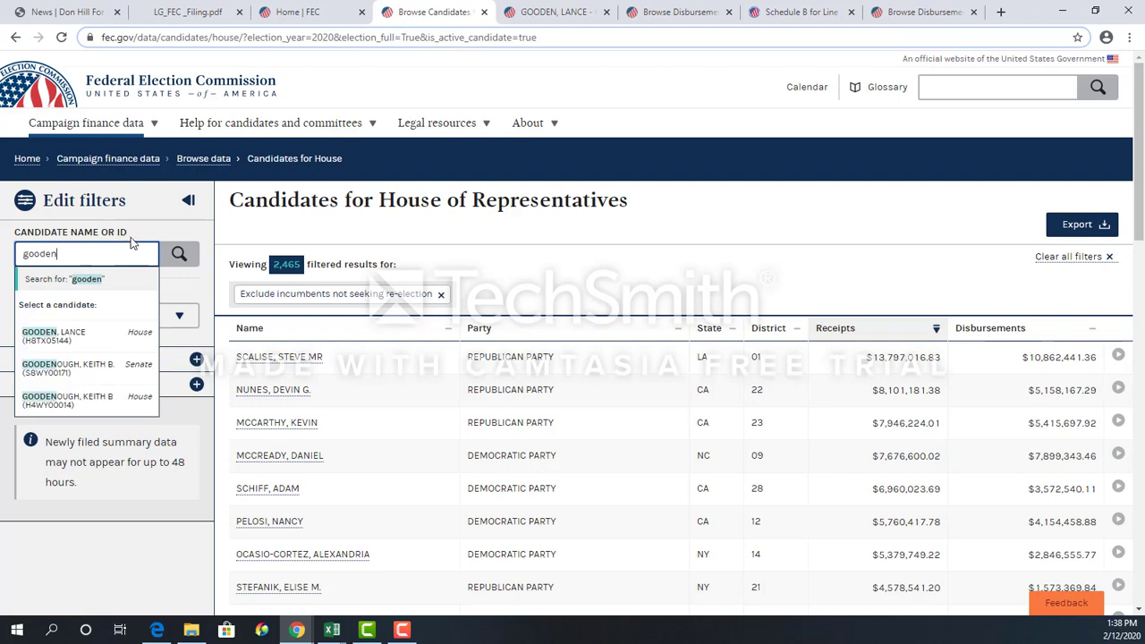
left_click(66, 339)
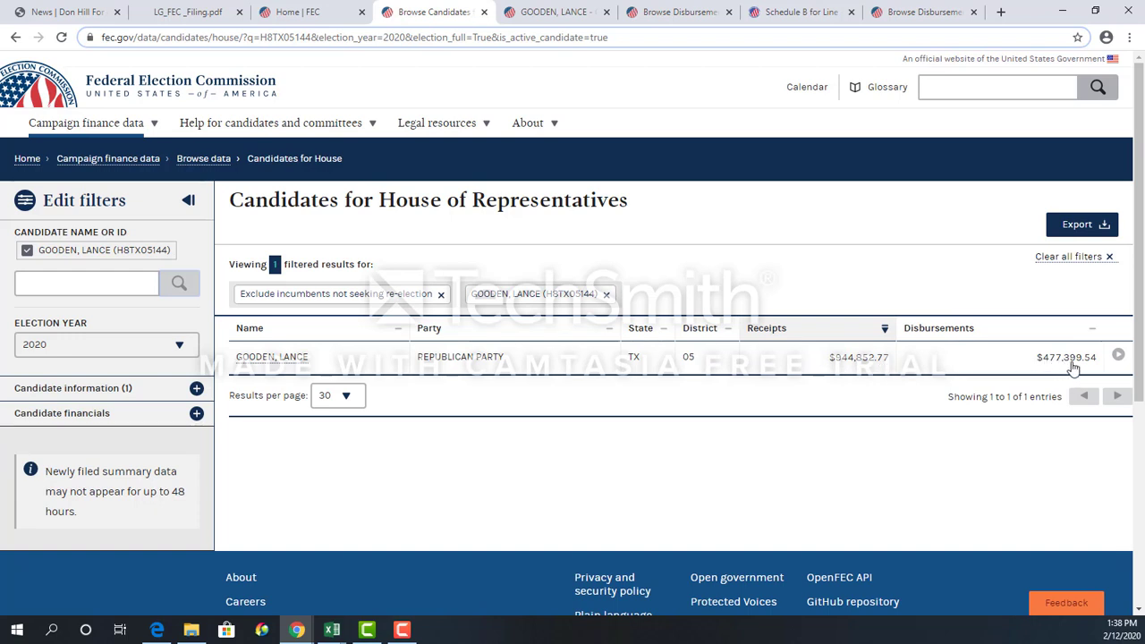
Open Lance Gooden's candidate profile and bring up the operating expenditures behind the Total spent summary.
left_click(302, 359)
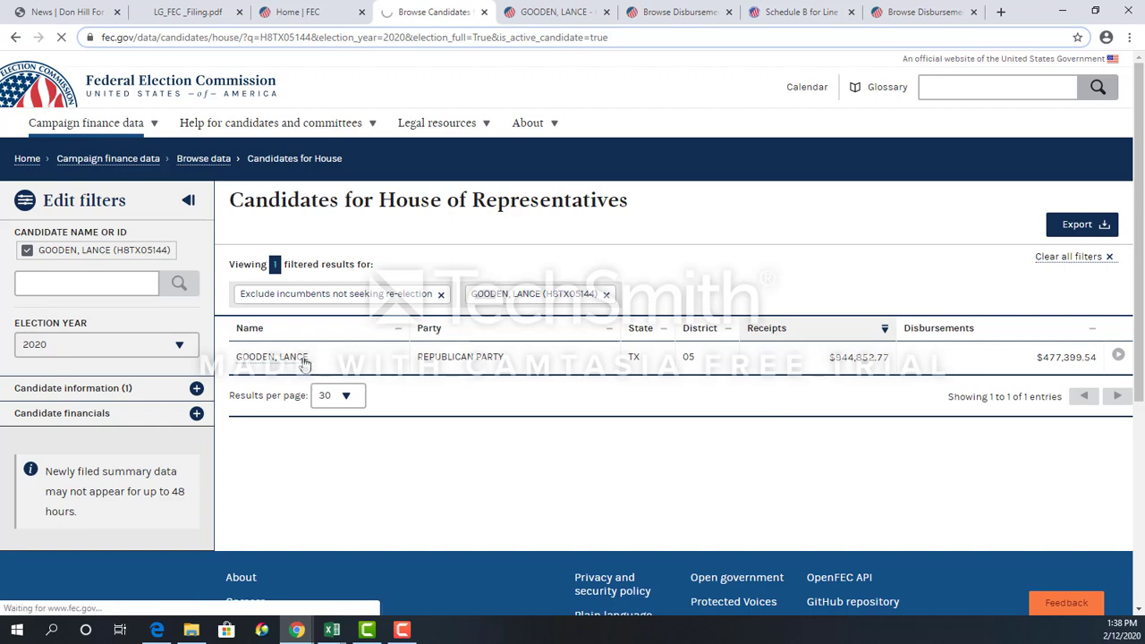
scroll(537, 420, "down", 2)
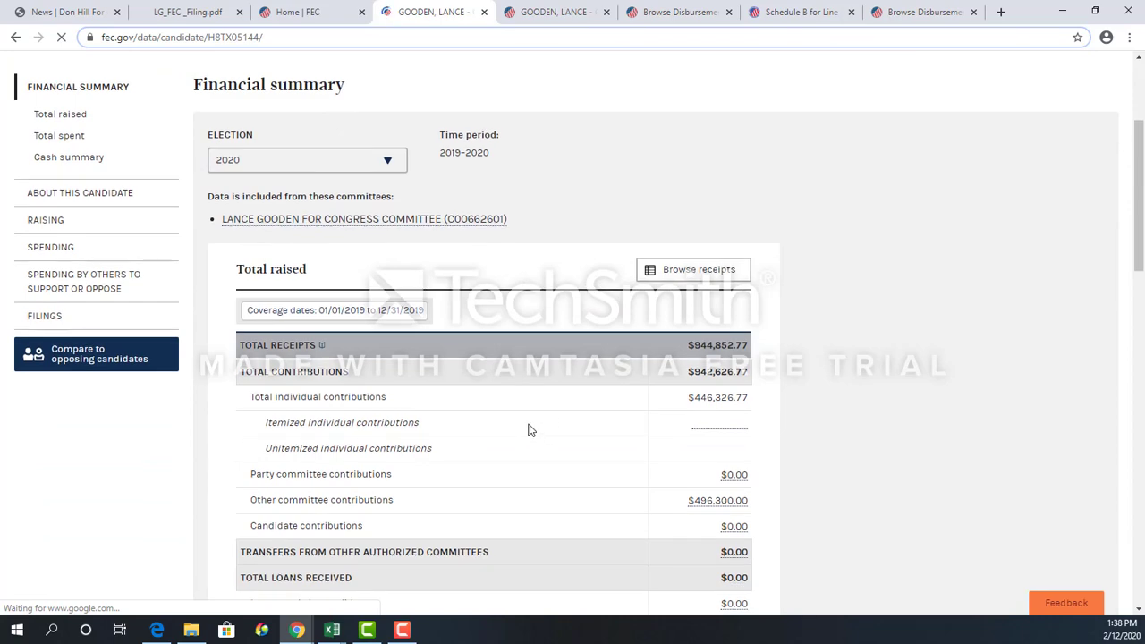
scroll(527, 430, "down", 2)
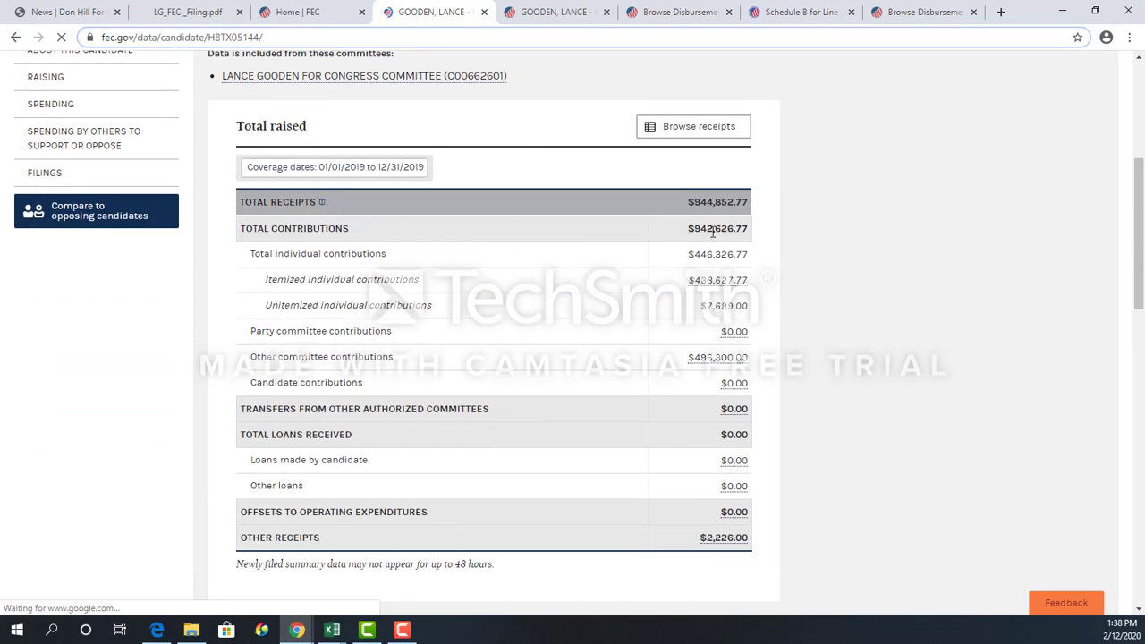
scroll(590, 346, "down", 5)
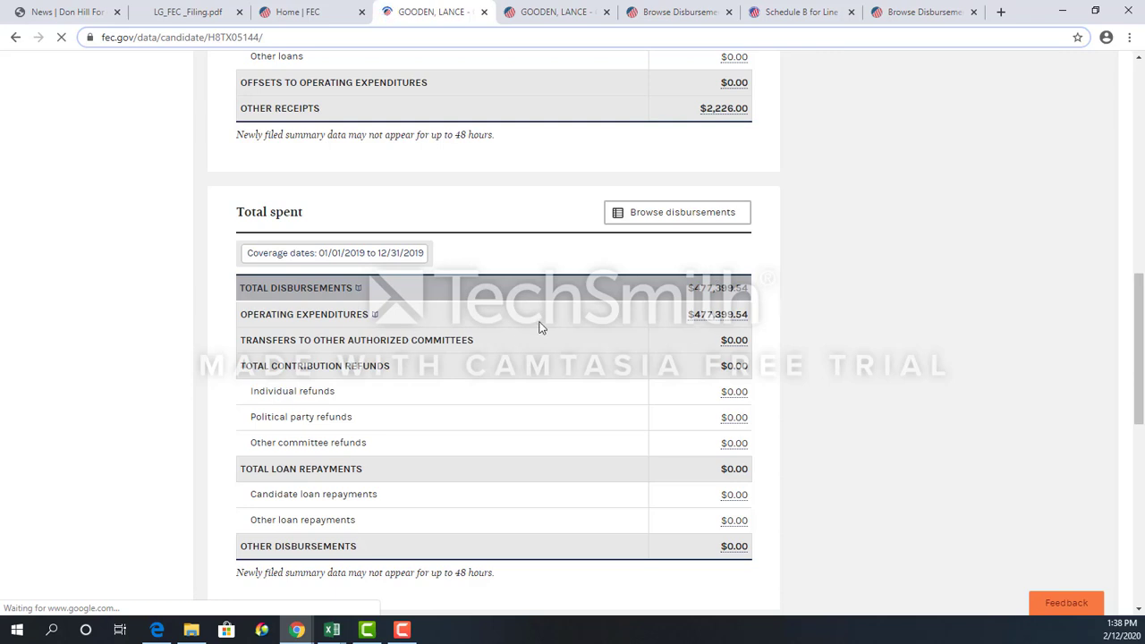
left_click(718, 321)
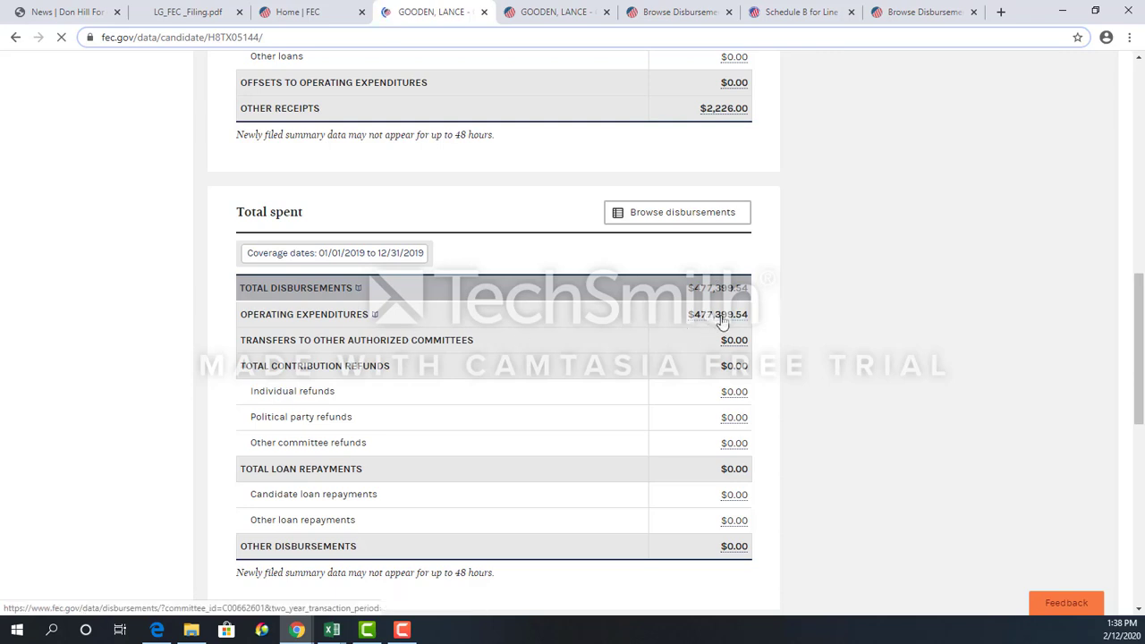
Examine the Gooden committee's itemized disbursements, comparing recipients, descriptions, dates and amounts of expense reimbursements with other expenses.
scroll(501, 412, "down", 1)
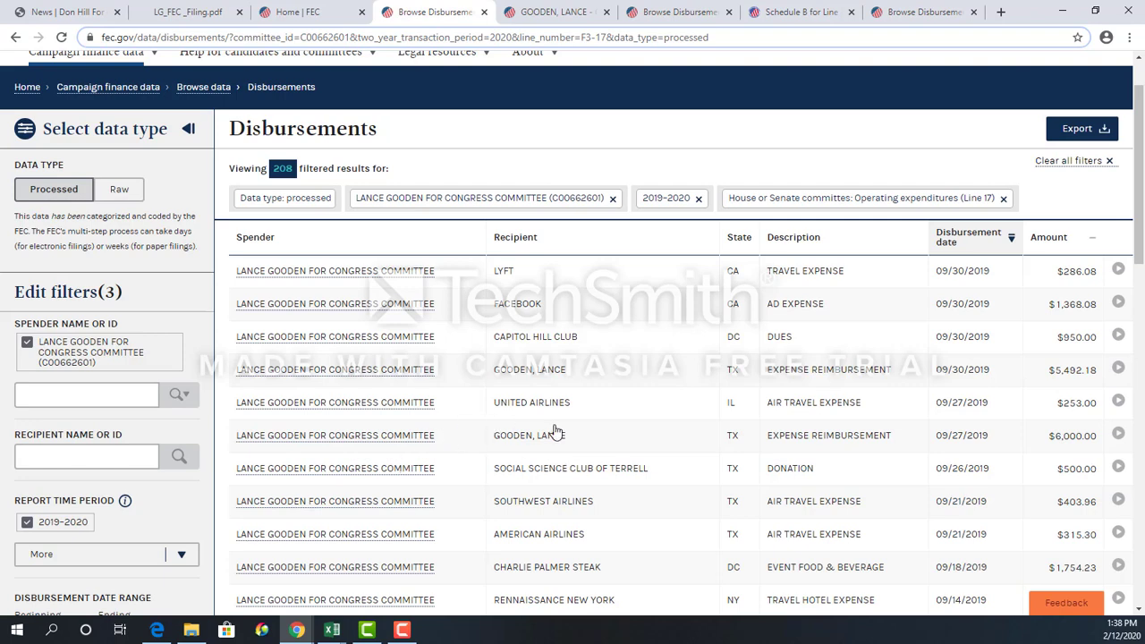
scroll(555, 430, "down", 1)
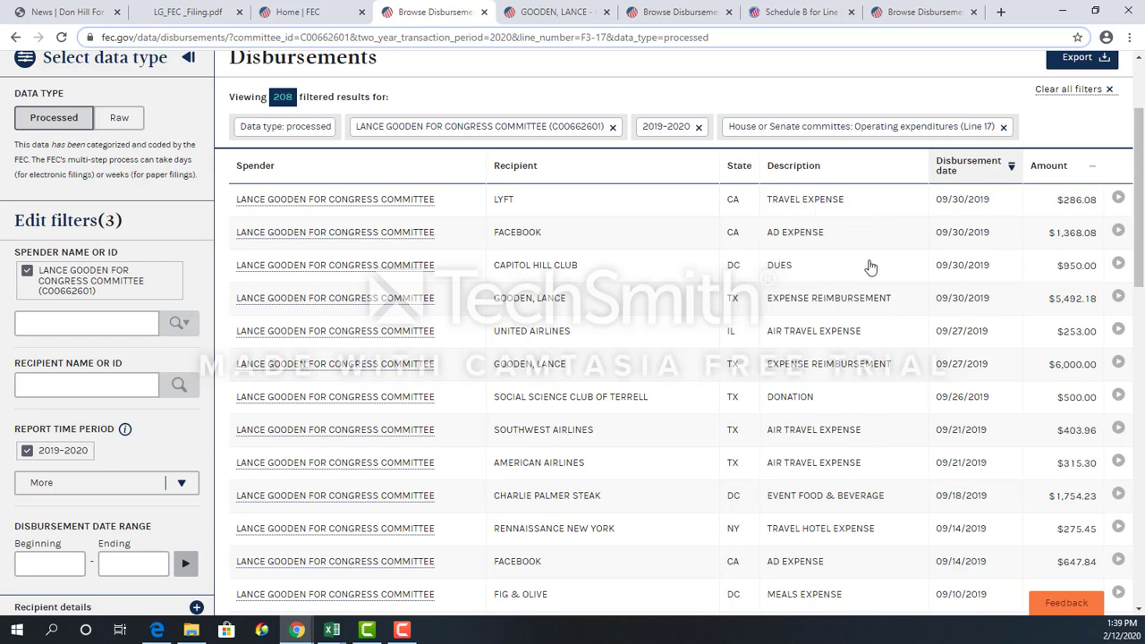
scroll(633, 351, "down", 1)
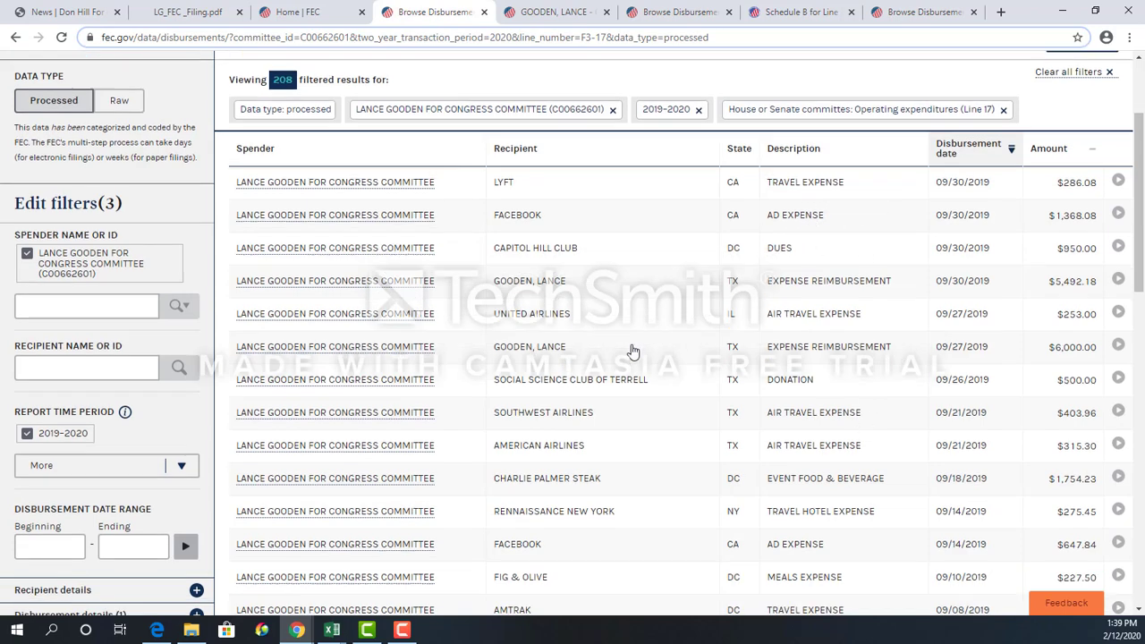
scroll(644, 346, "down", 1)
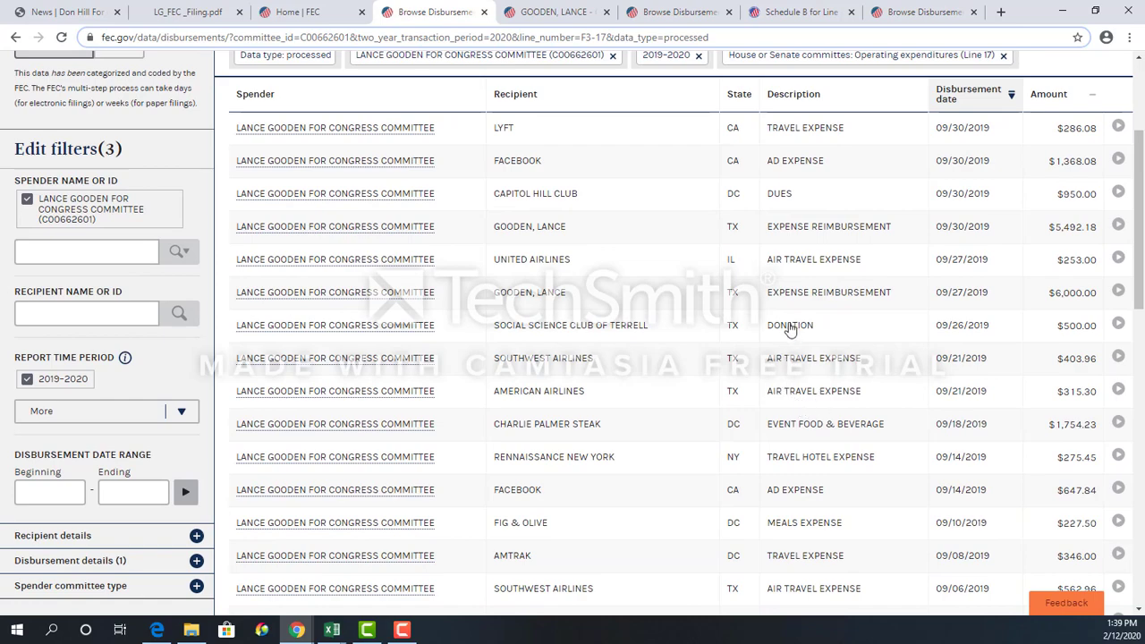
scroll(677, 365, "down", 4)
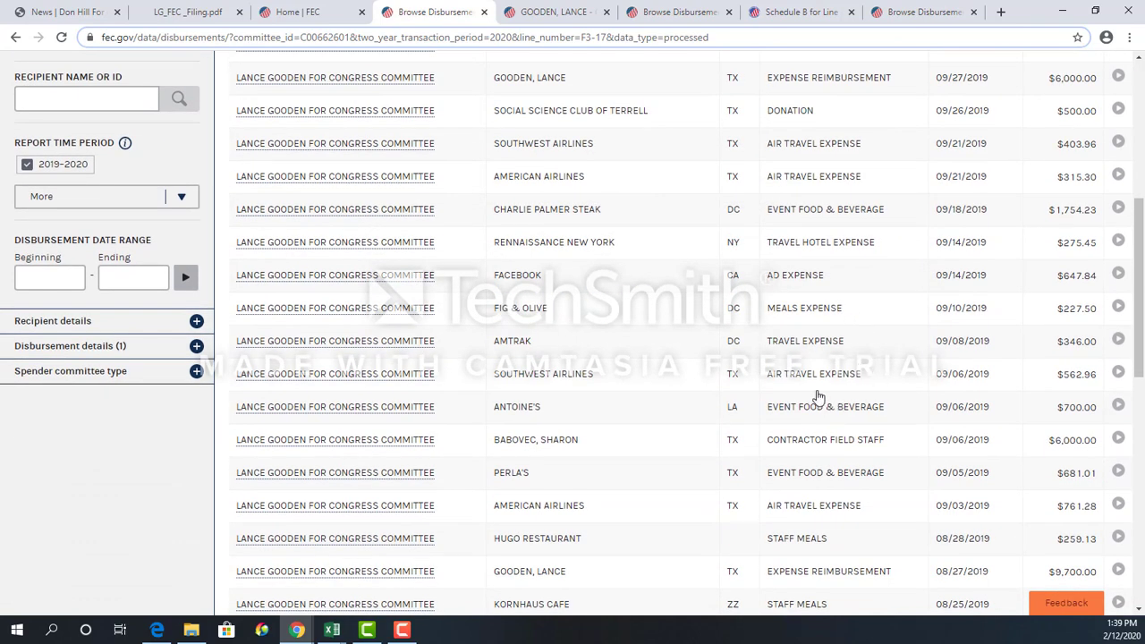
scroll(784, 369, "down", 2)
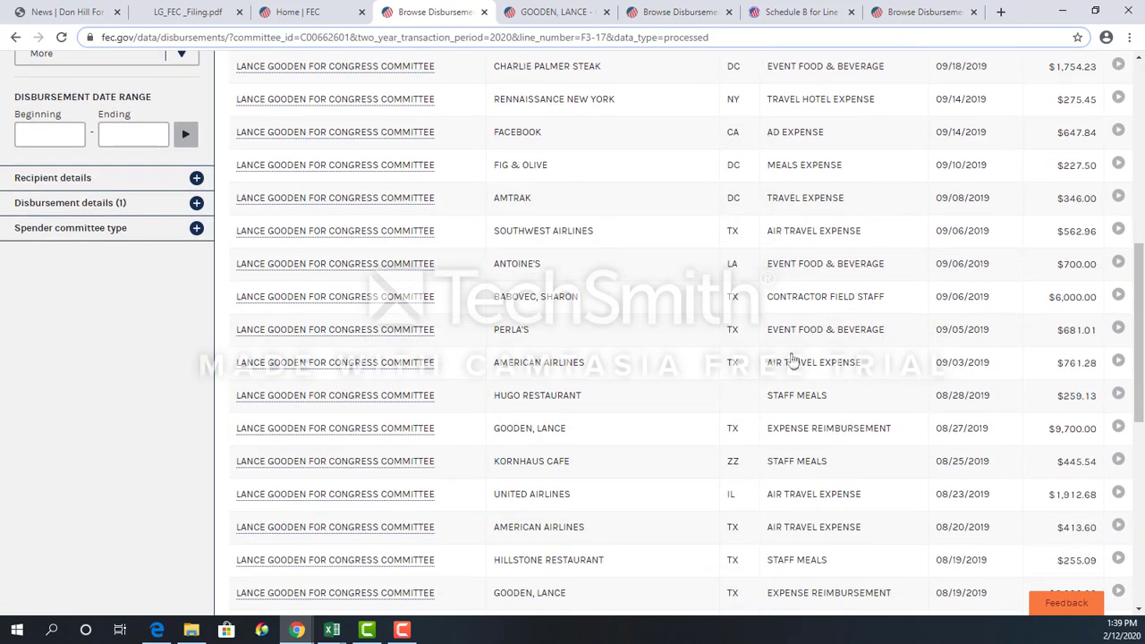
scroll(791, 360, "down", 1)
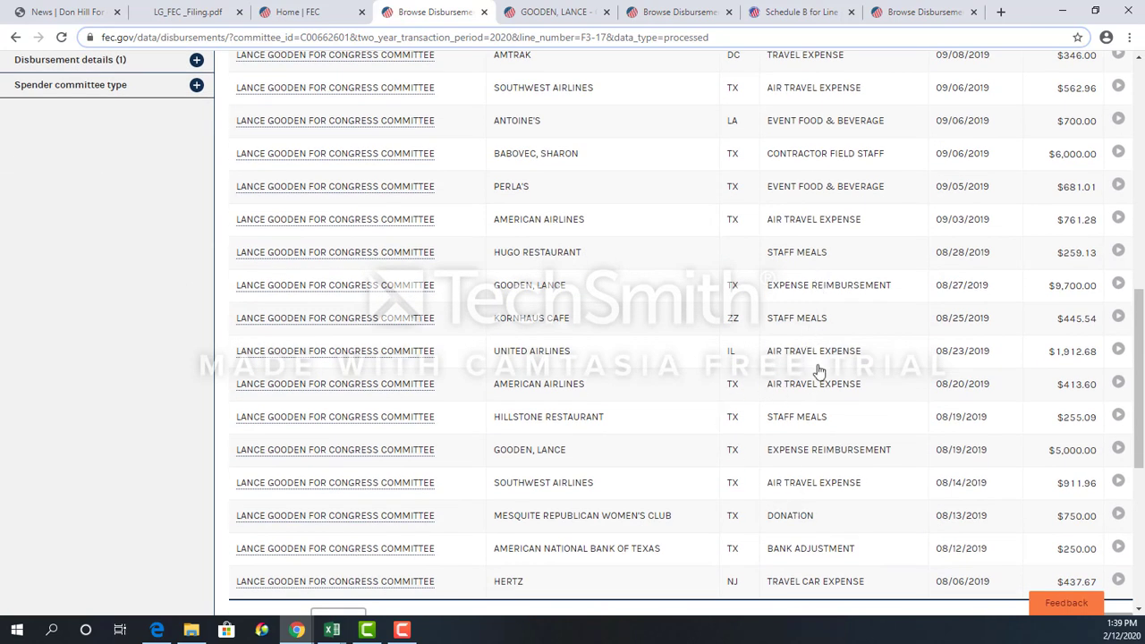
scroll(819, 375, "up", 3)
scroll(849, 399, "up", 2)
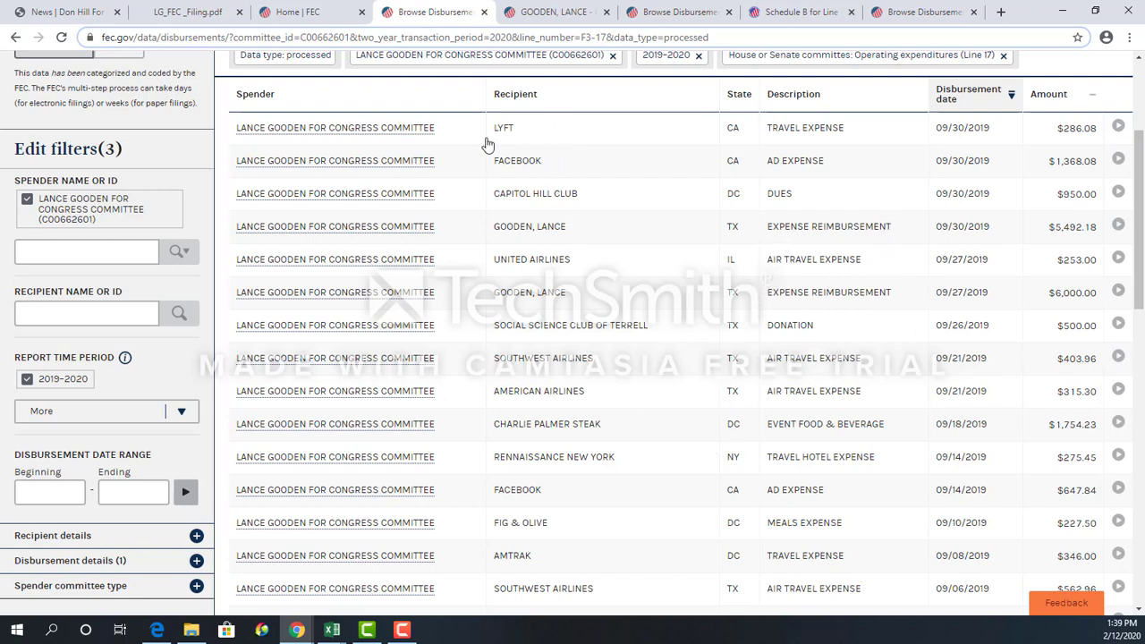
scroll(161, 427, "down", 1)
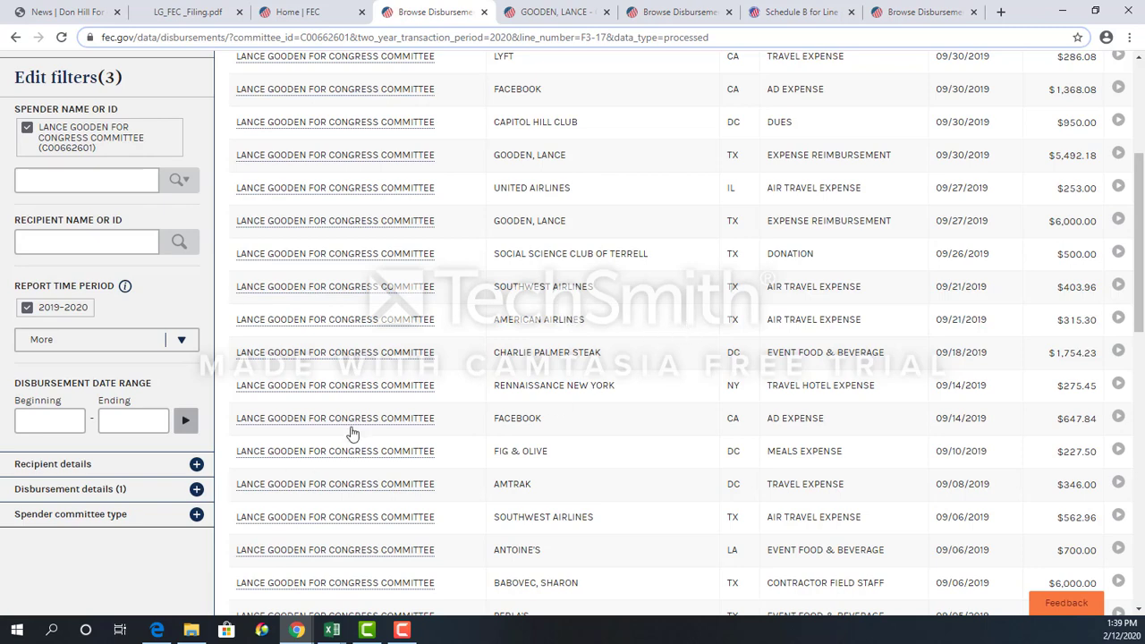
Review the disbursements filtered to recipient "gooden, lance" and description "reimbursement" from 01/01/2019 to 12/31/2020, checking spenders, dates and amounts.
scroll(659, 348, "up", 4)
left_click(559, 16)
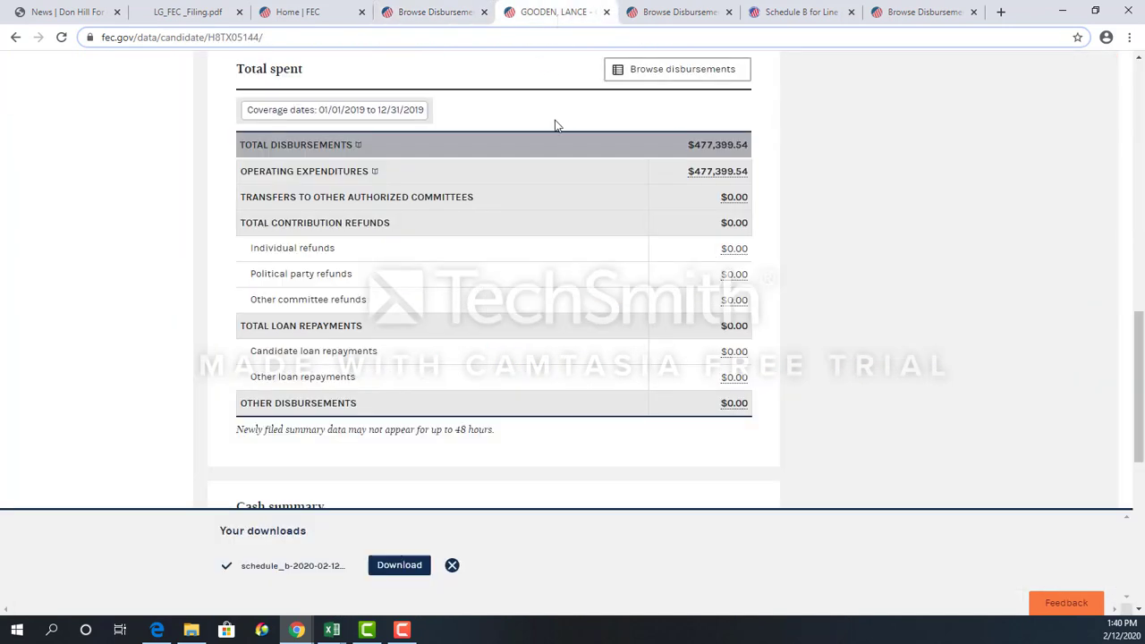
left_click(684, 16)
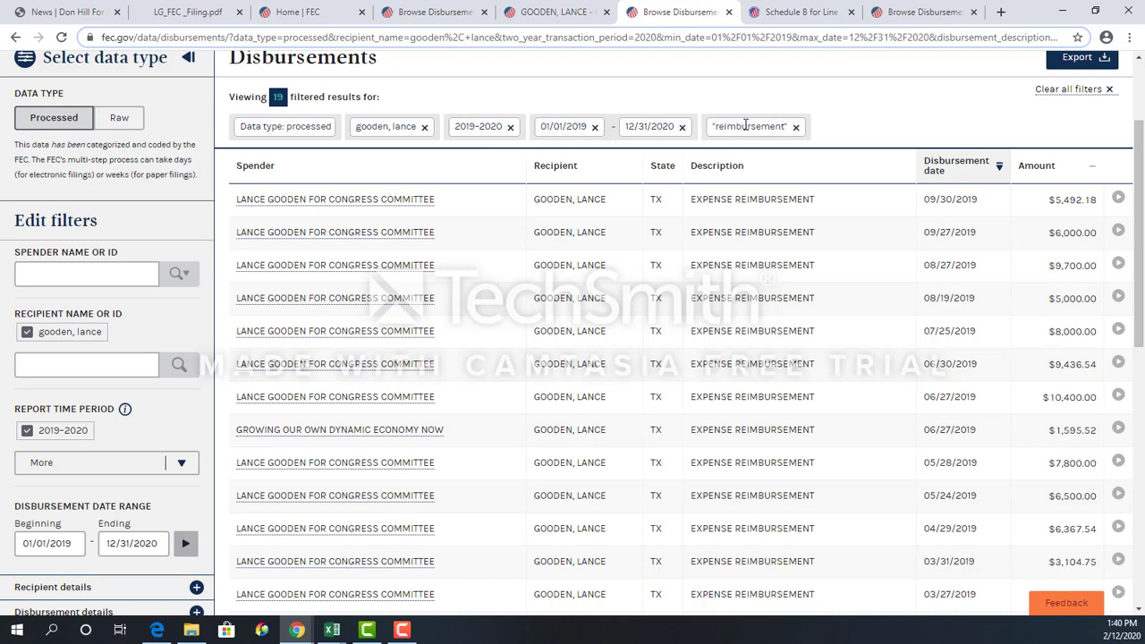
scroll(796, 349, "down", 1)
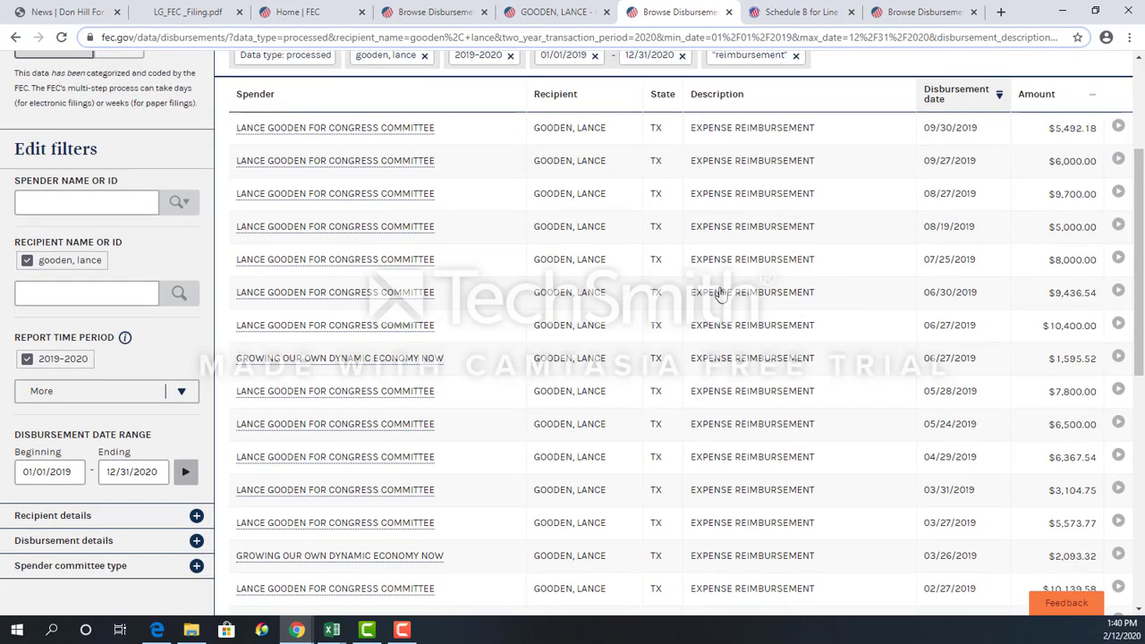
scroll(721, 293, "down", 3)
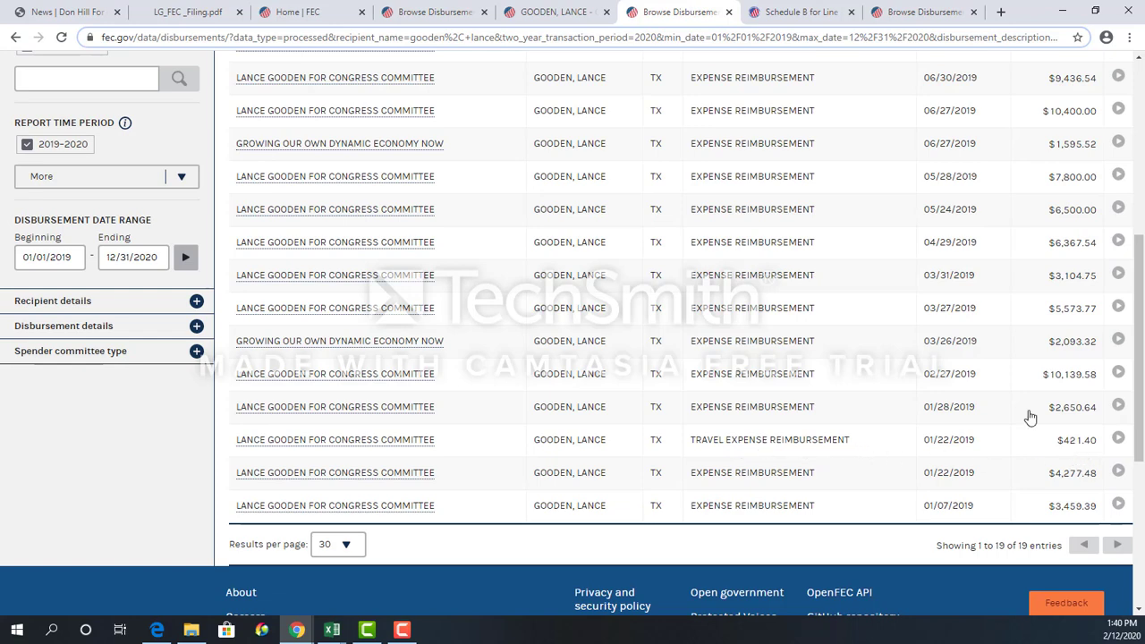
scroll(926, 269, "up", 3)
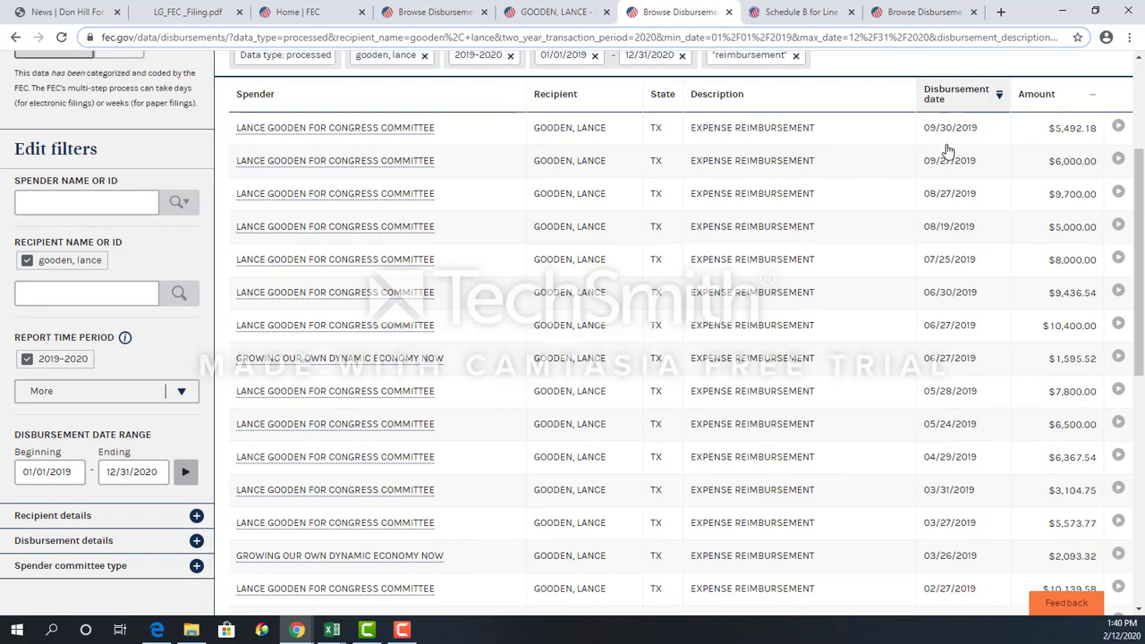
scroll(989, 376, "down", 3)
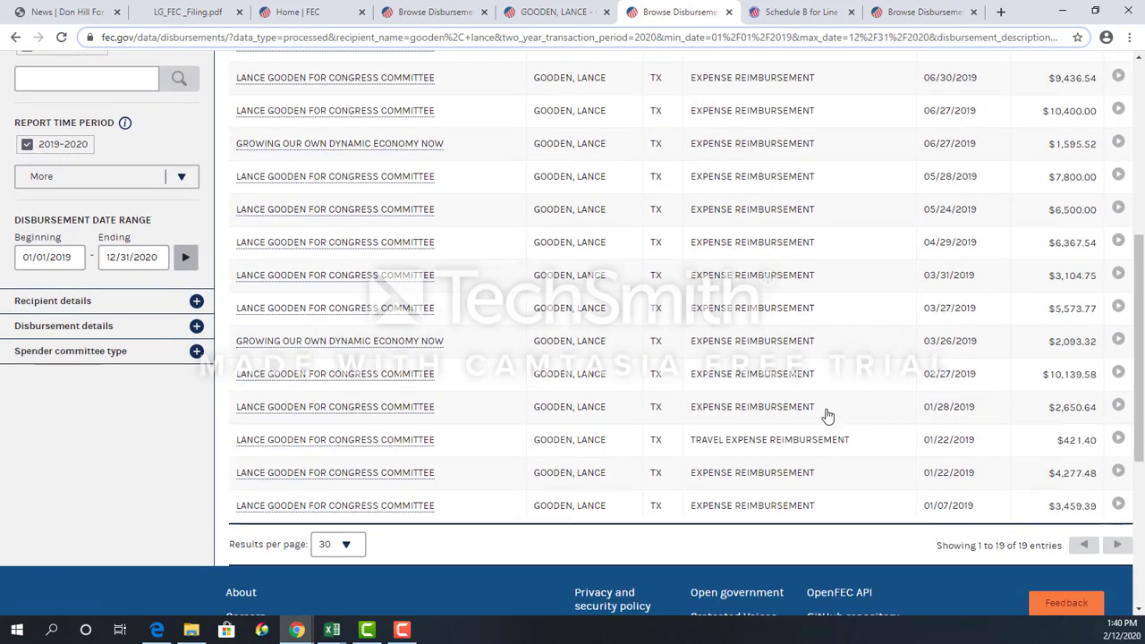
scroll(755, 271, "up", 1)
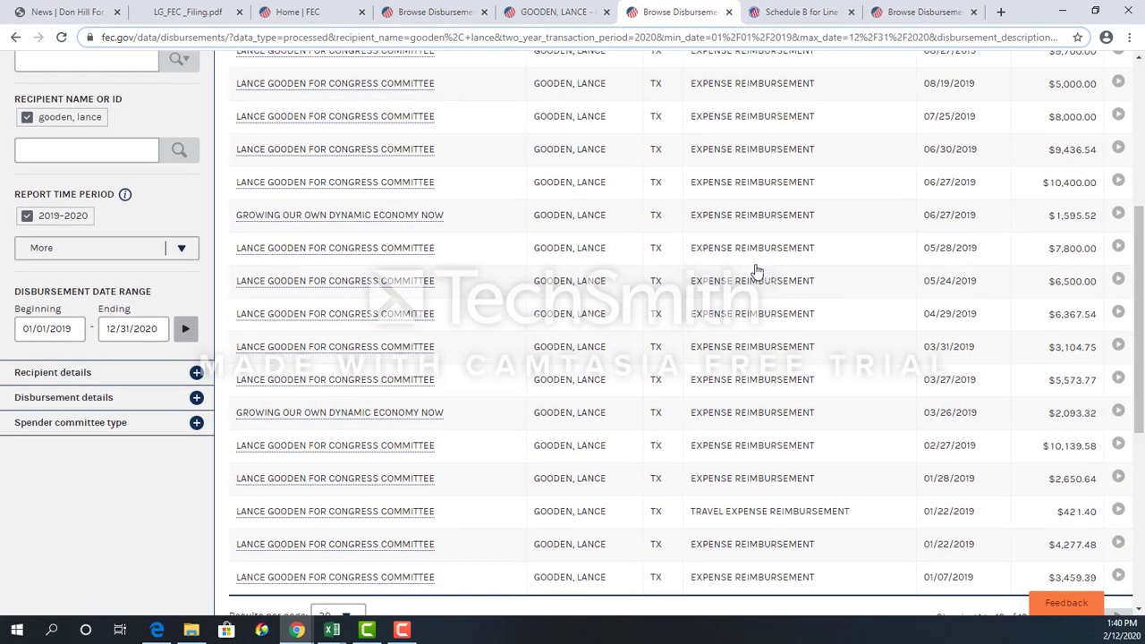
scroll(753, 286, "up", 1)
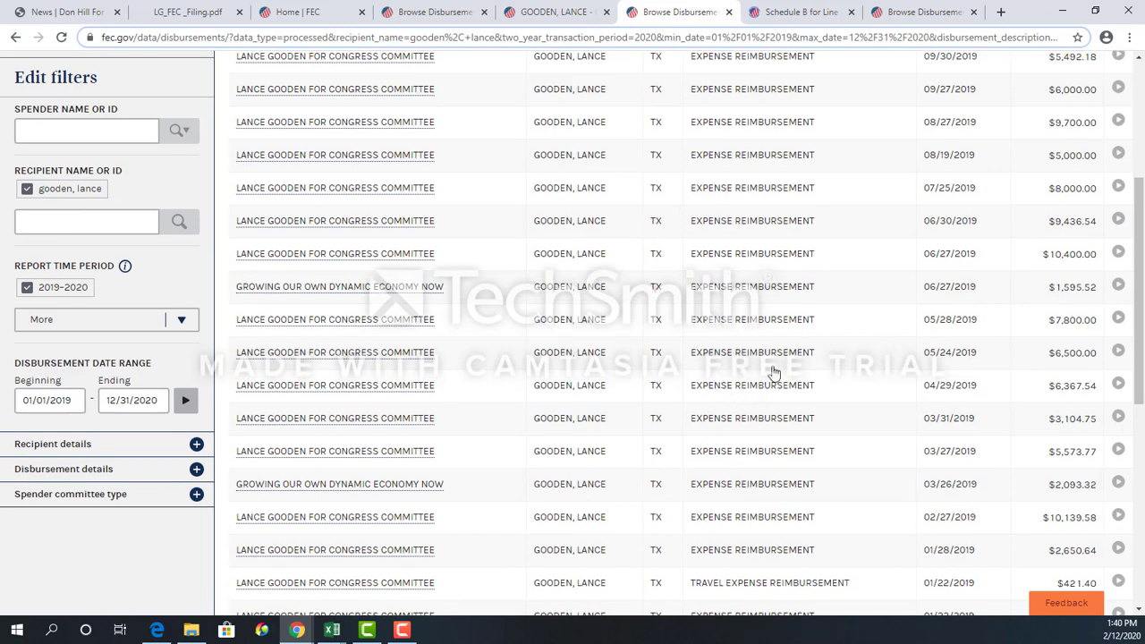
scroll(773, 371, "up", 2)
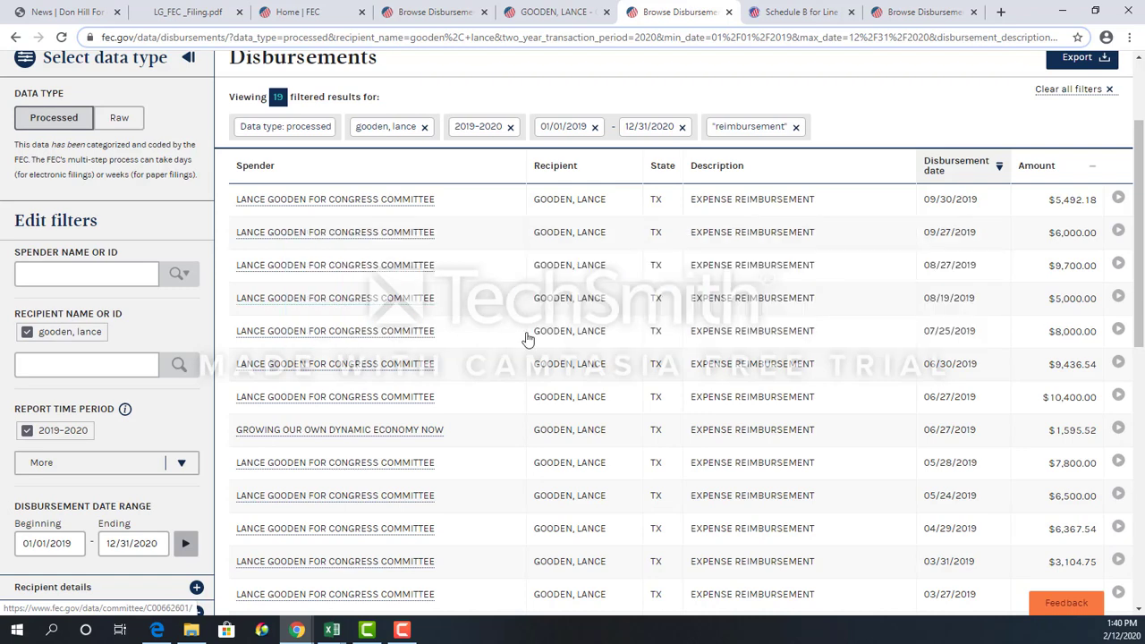
scroll(531, 340, "down", 2)
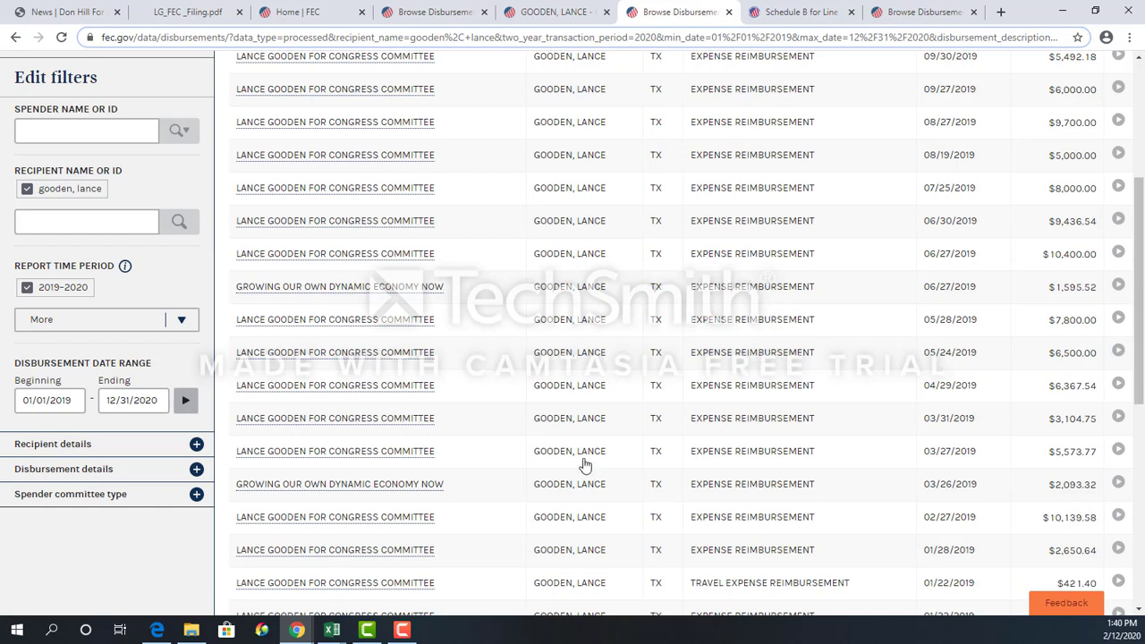
Examine the Gooden committee's Schedule B Line 17 itemized disbursements, comparing each expense reimbursement with the memo entries listed beneath it.
left_click(799, 13)
scroll(438, 300, "up", 2)
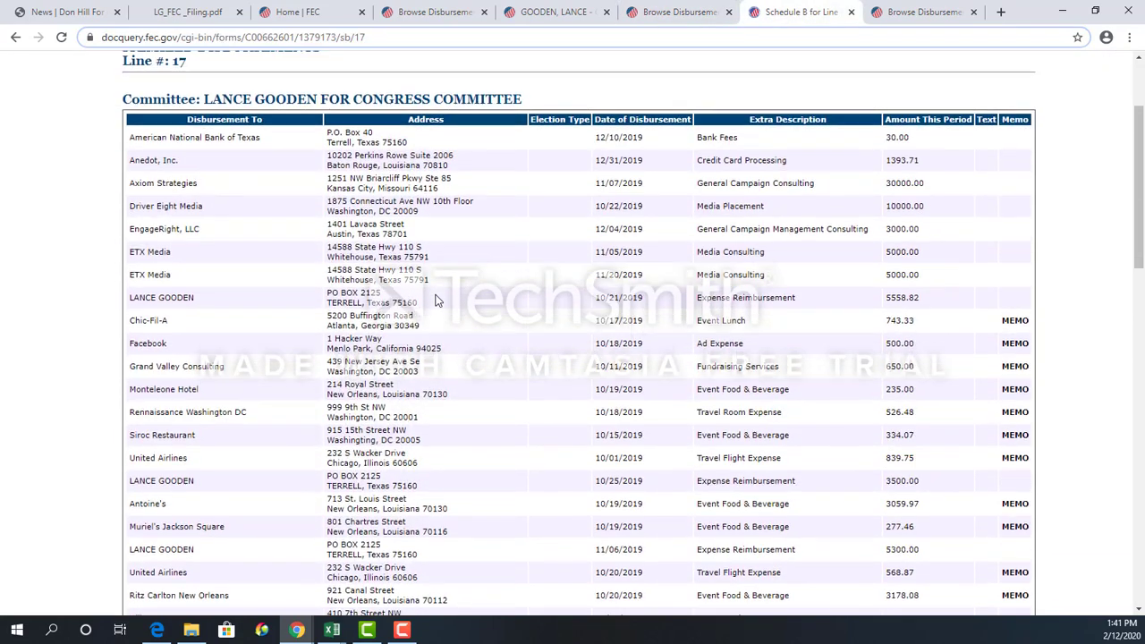
scroll(438, 301, "down", 1)
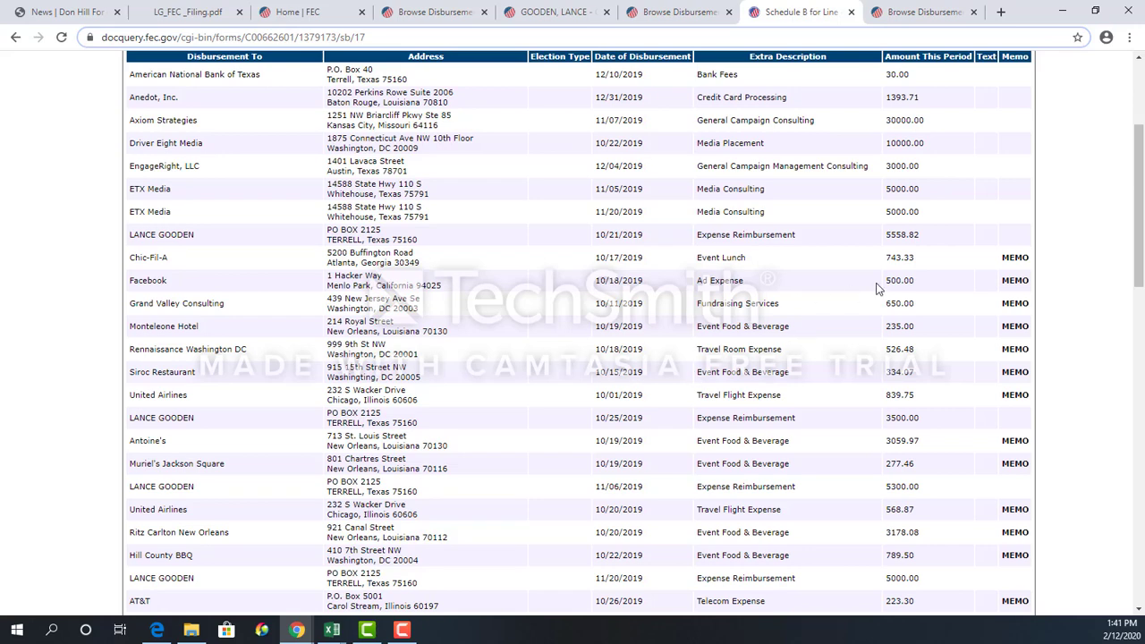
scroll(628, 320, "up", 1)
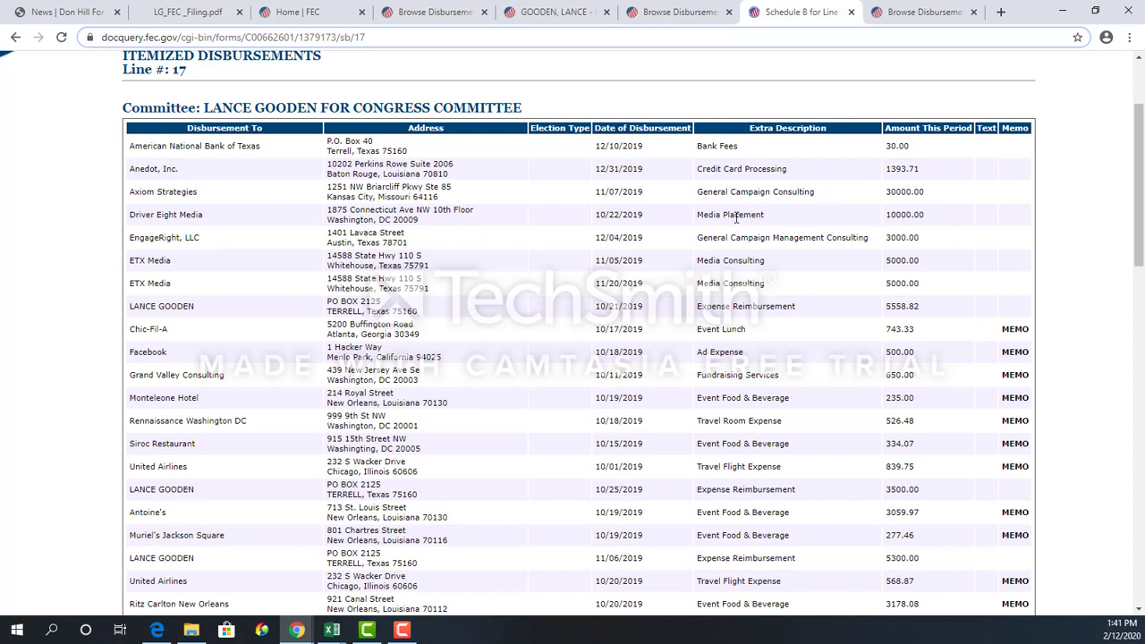
scroll(750, 390, "down", 2)
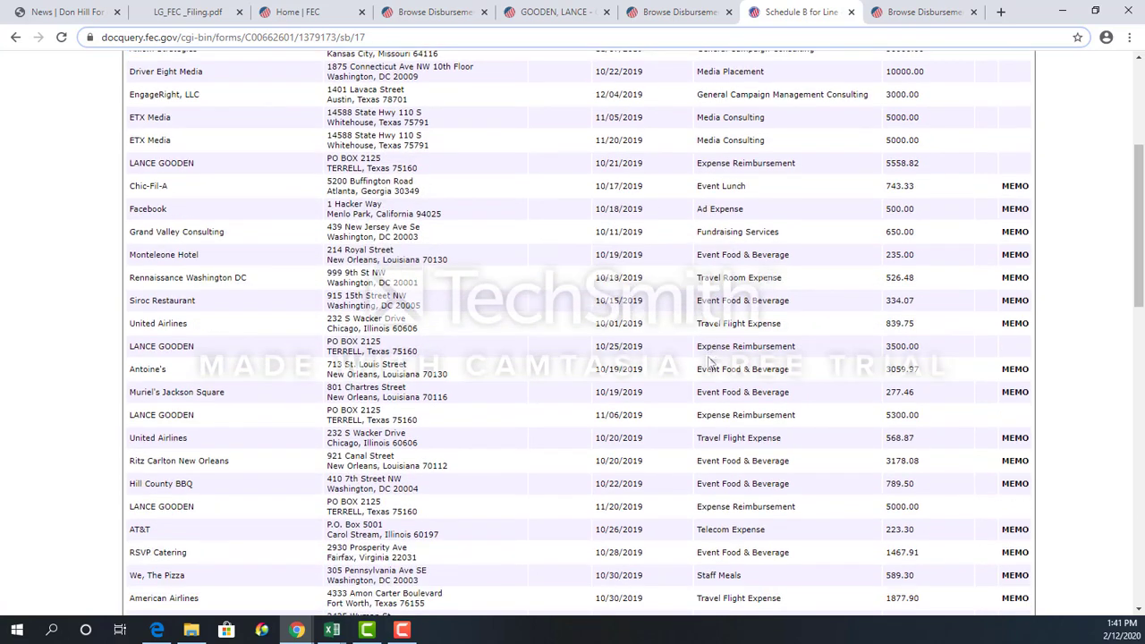
scroll(705, 331, "up", 2)
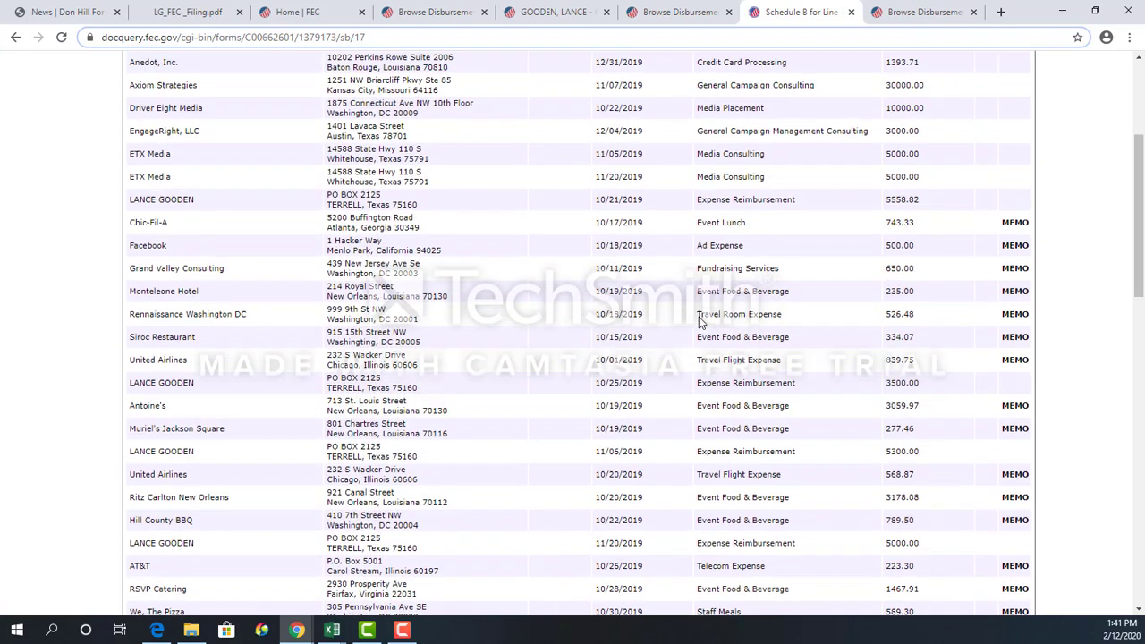
scroll(769, 313, "down", 2)
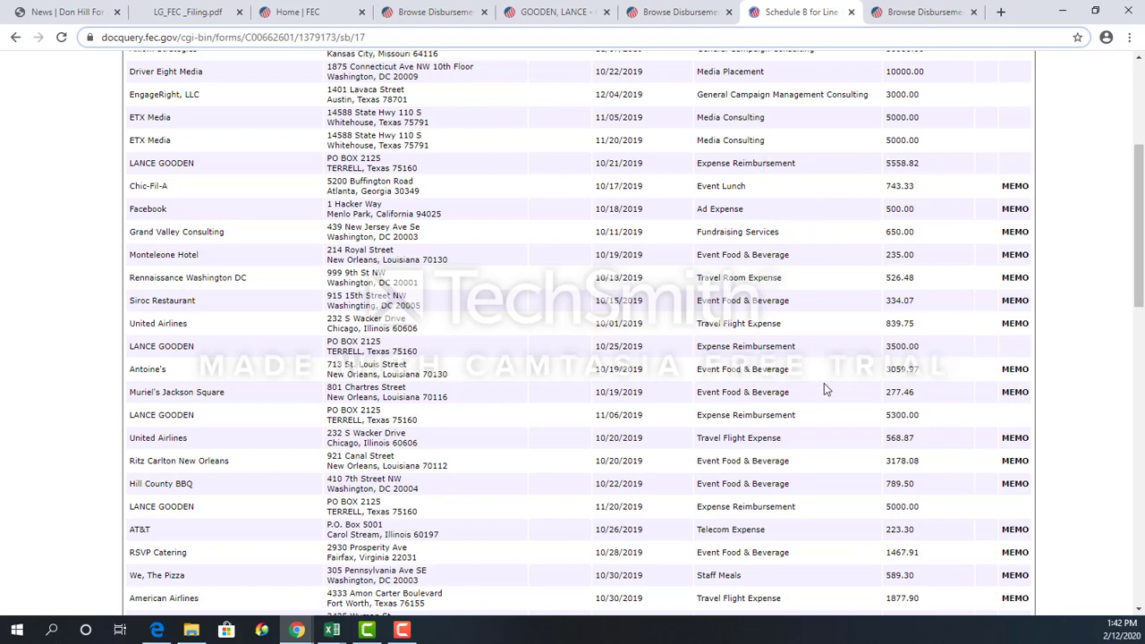
scroll(1000, 420, "down", 3)
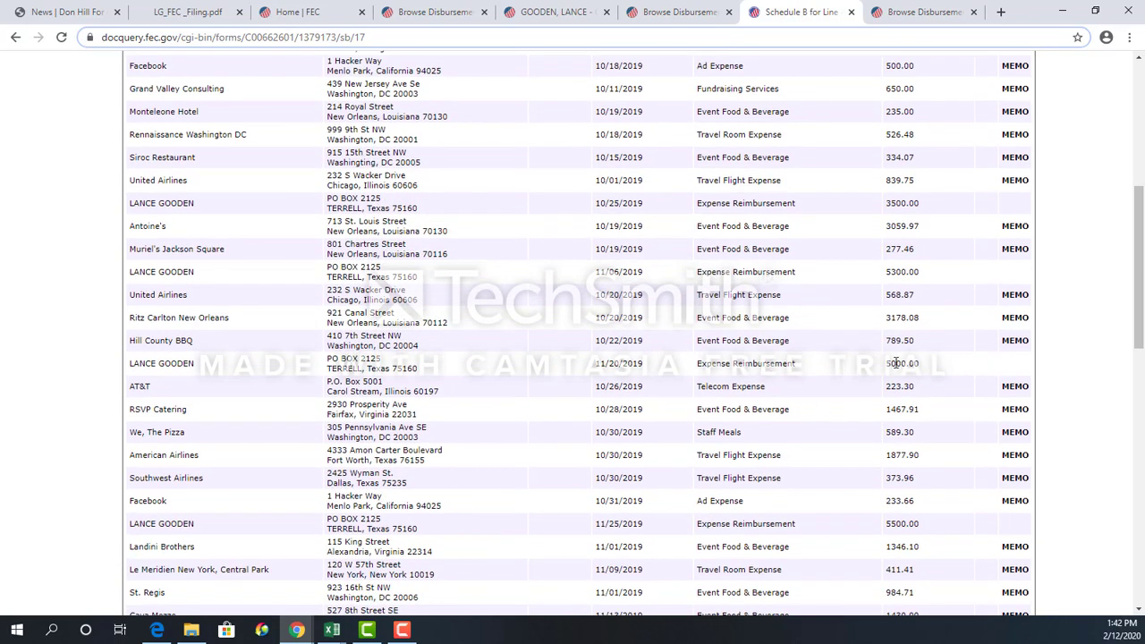
scroll(921, 394, "down", 3)
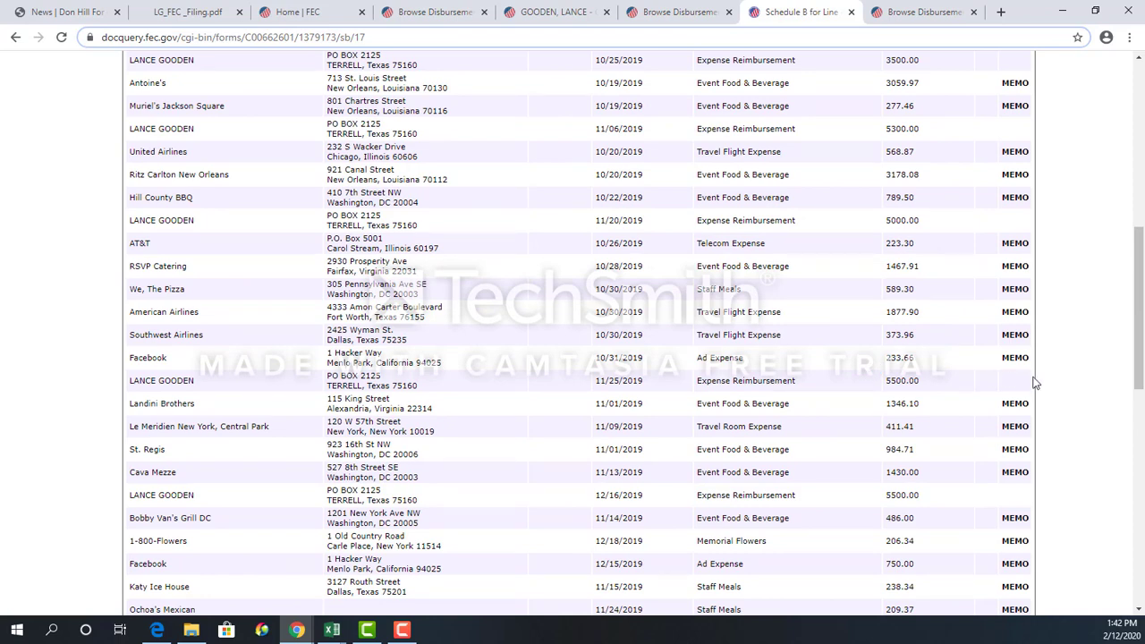
scroll(912, 368, "down", 2)
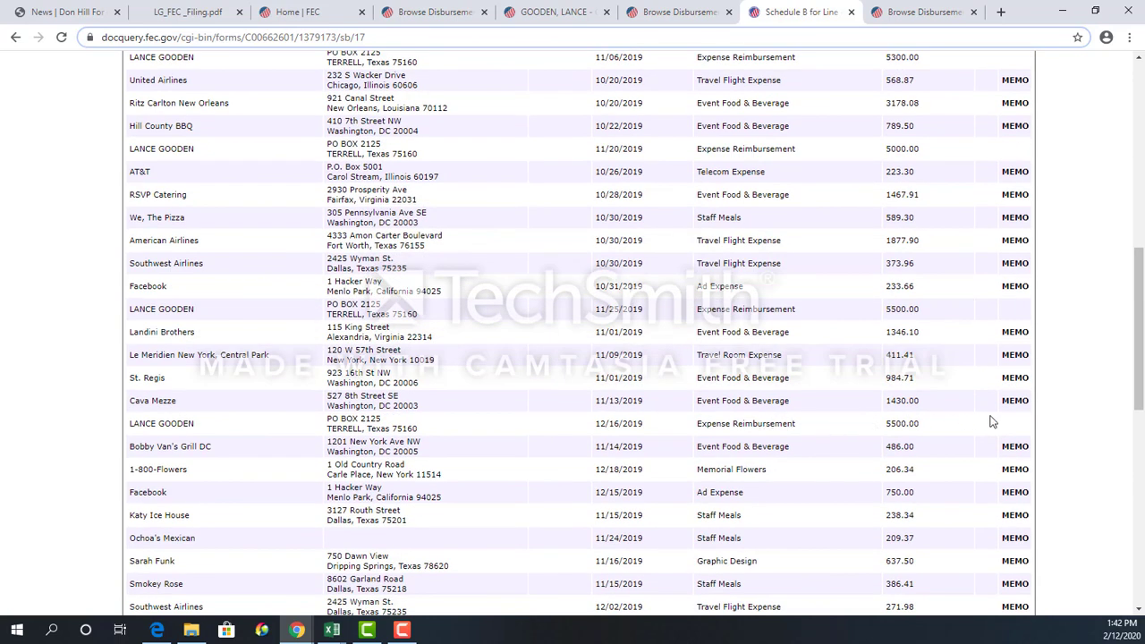
scroll(987, 425, "down", 3)
right_click(985, 426)
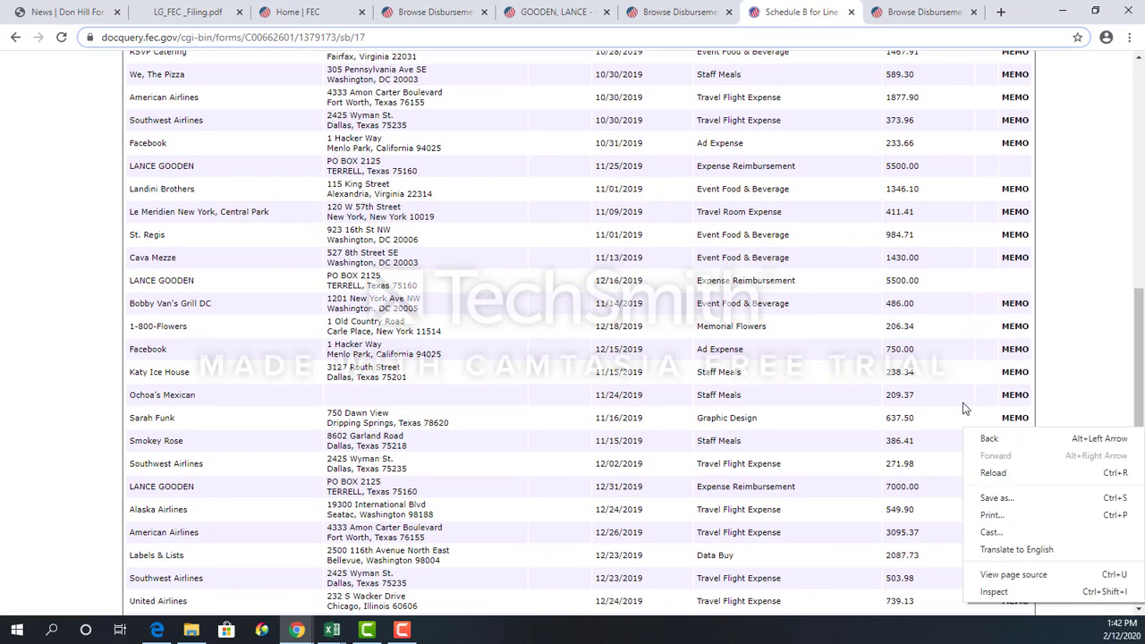
left_click(957, 403)
scroll(921, 466, "down", 3)
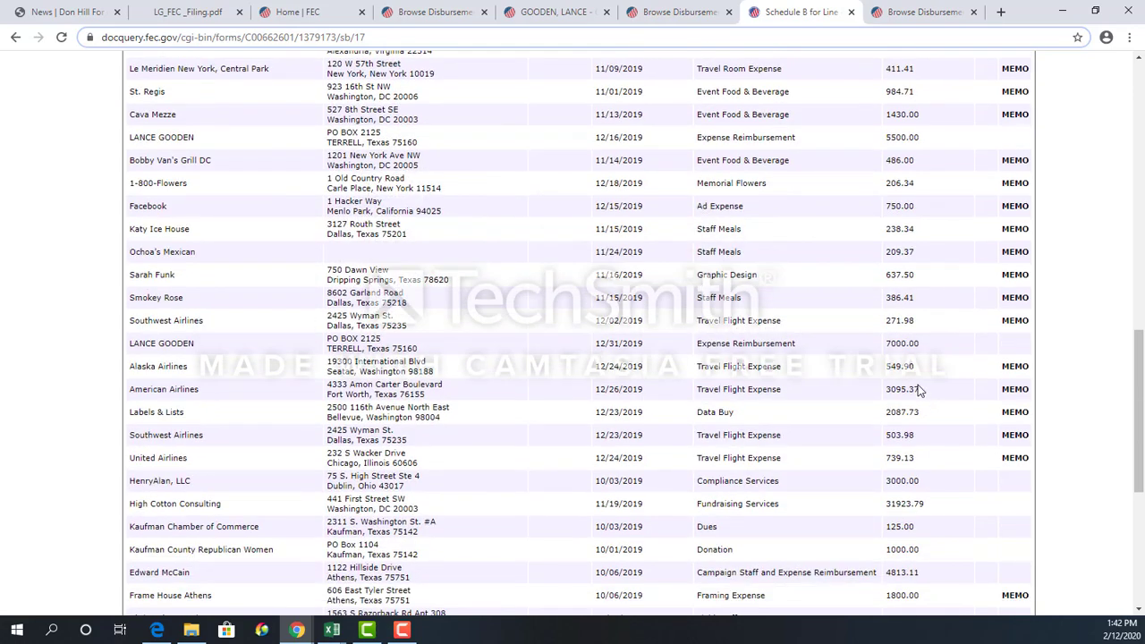
scroll(950, 259, "up", 3)
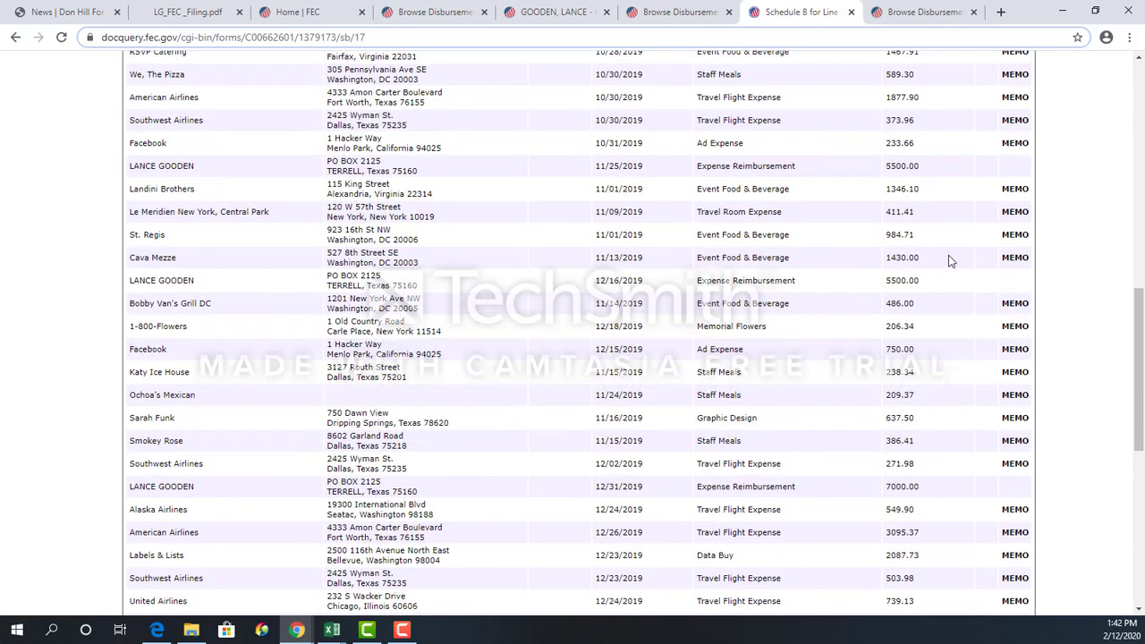
scroll(918, 167, "up", 5)
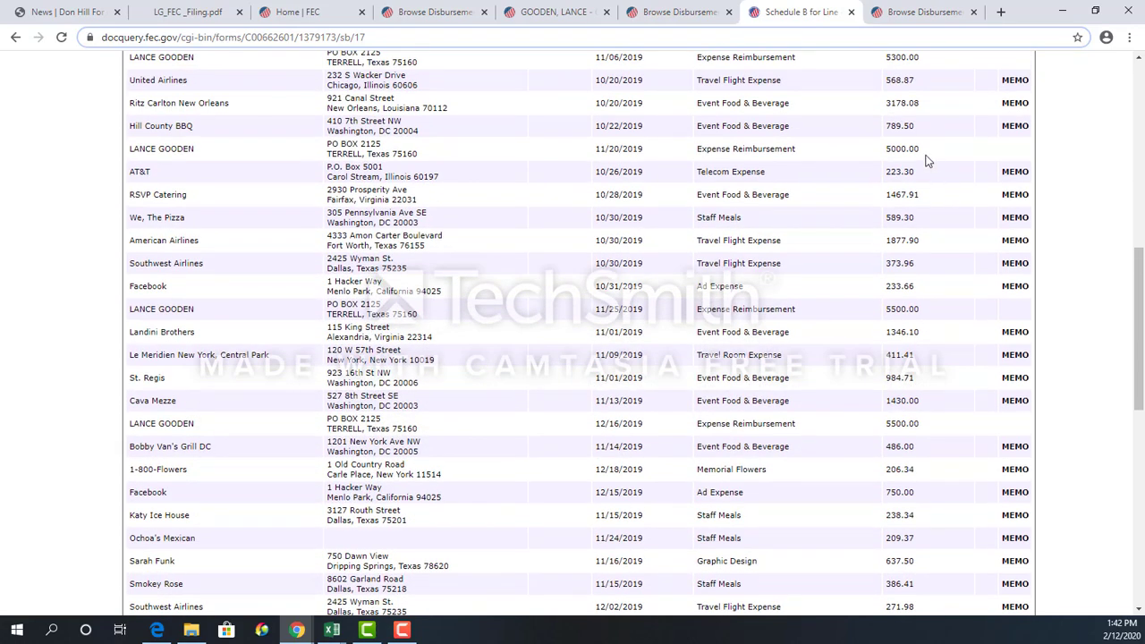
scroll(932, 175, "up", 1)
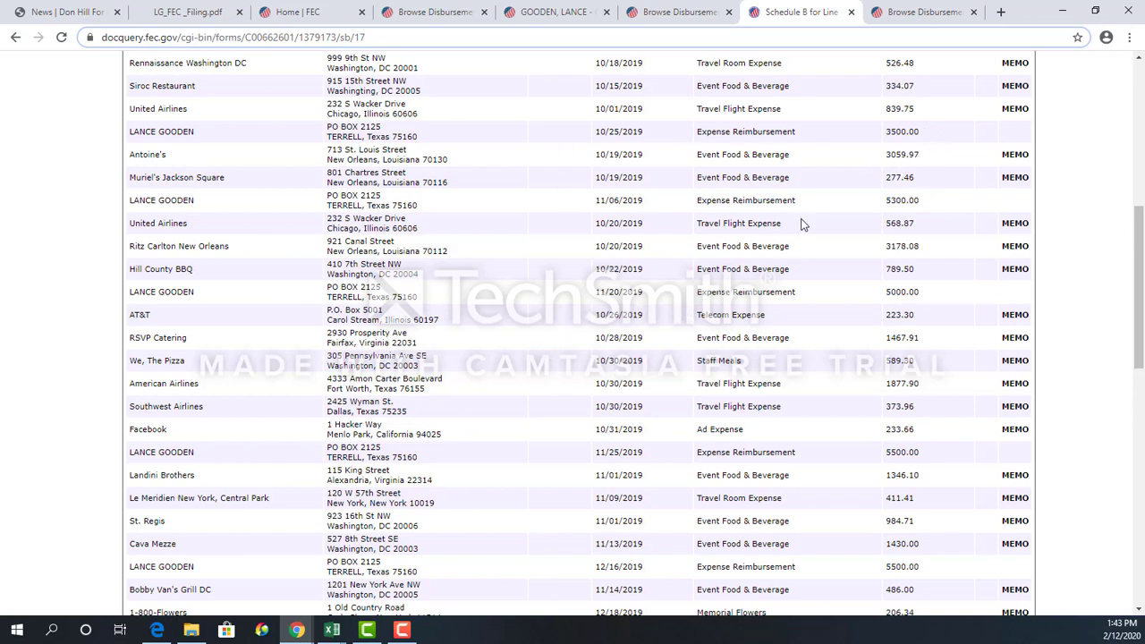
Examine the Line 17 "reimbursement" disbursements filtered to the other Texas representatives for 2019–2020, checking recipients, descriptions and amounts.
left_click(927, 18)
scroll(412, 318, "up", 5)
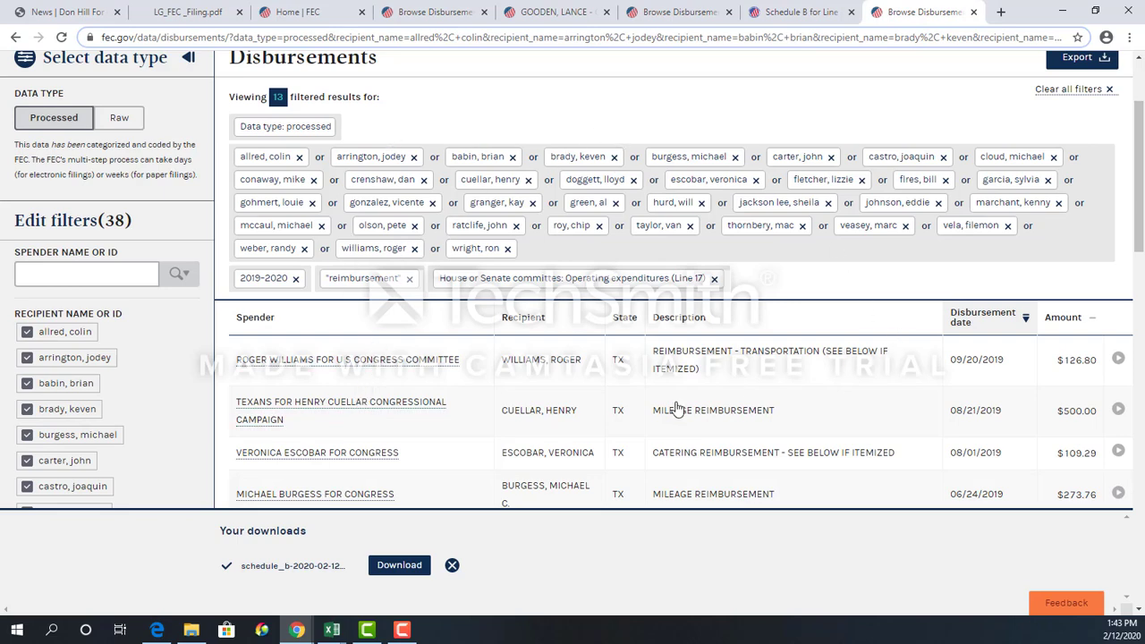
scroll(551, 417, "down", 1)
scroll(551, 417, "down", 5)
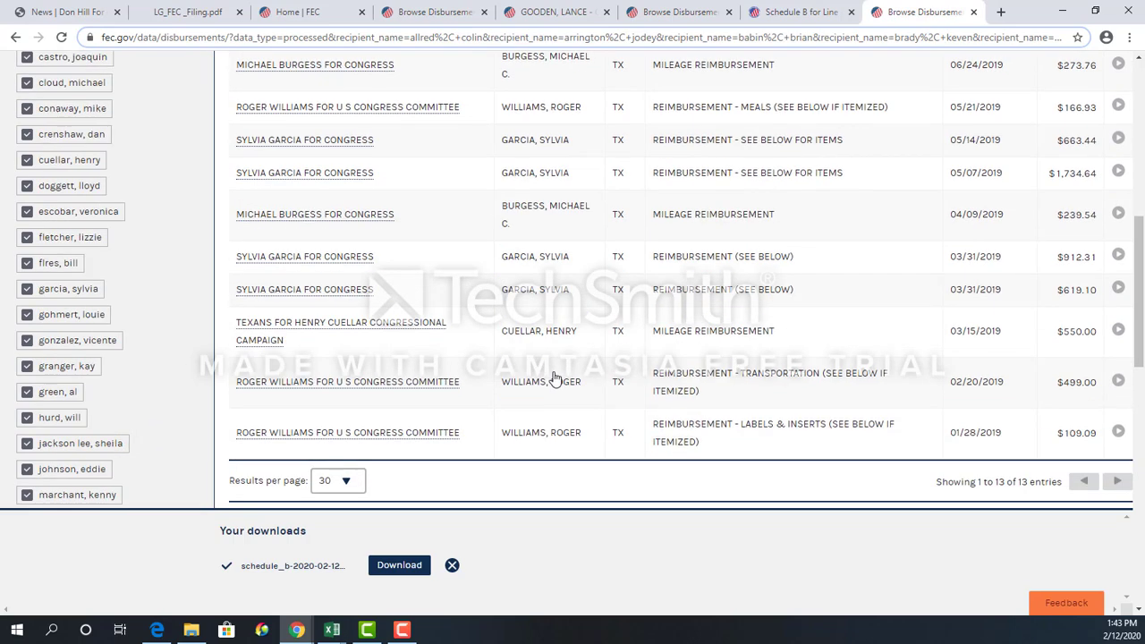
scroll(548, 356, "up", 1)
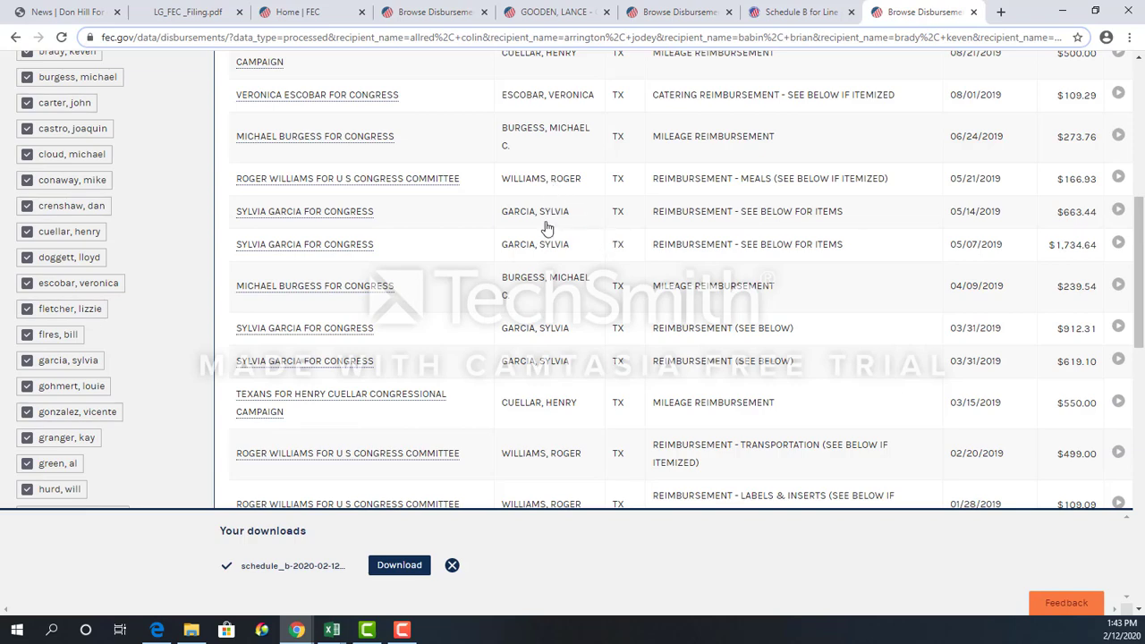
scroll(605, 282, "up", 2)
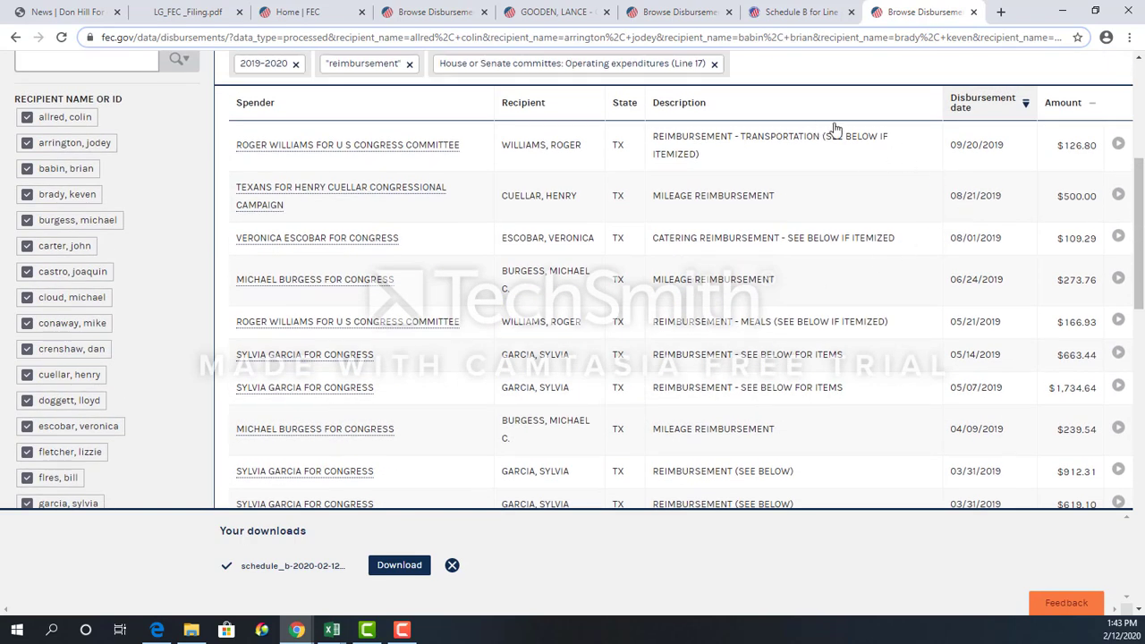
scroll(904, 134, "down", 1)
scroll(975, 304, "down", 1)
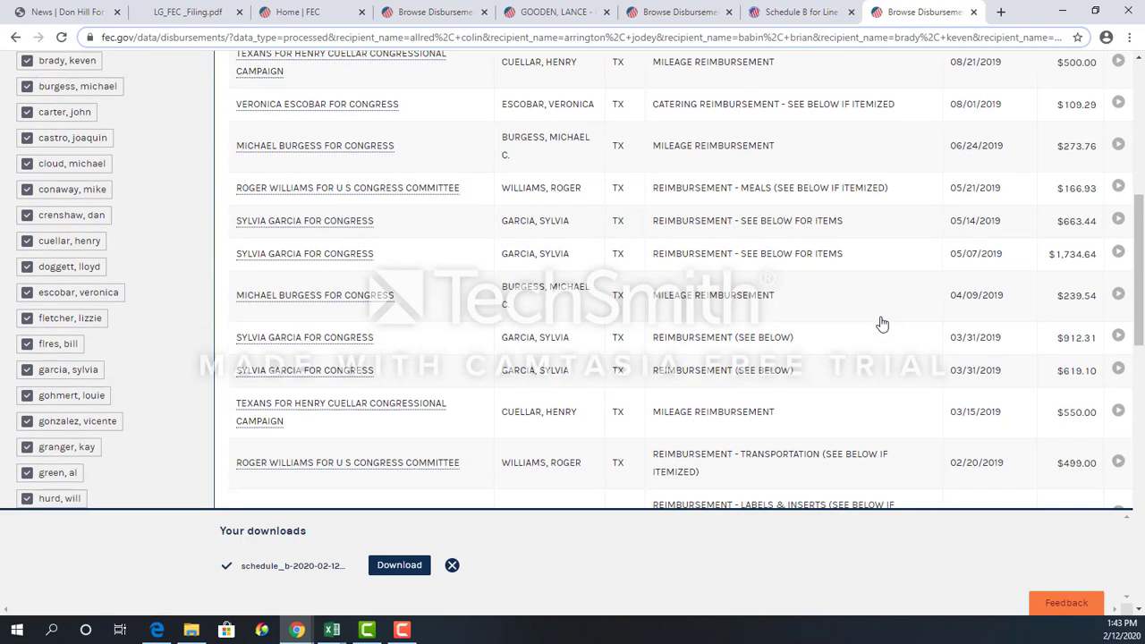
scroll(815, 258, "down", 1)
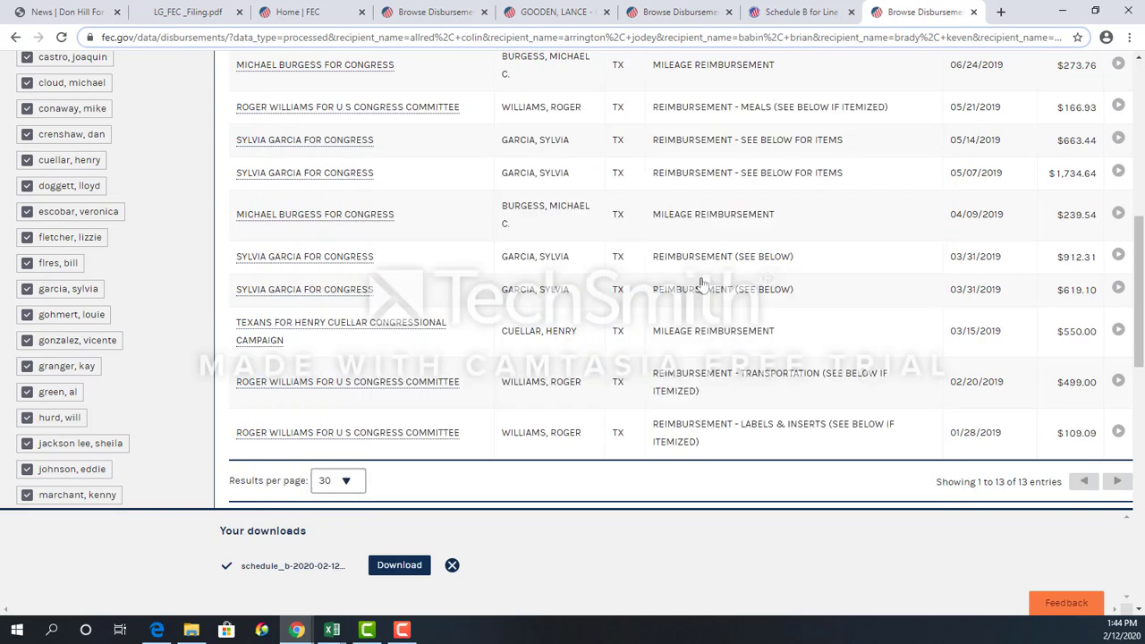
scroll(648, 321, "up", 1)
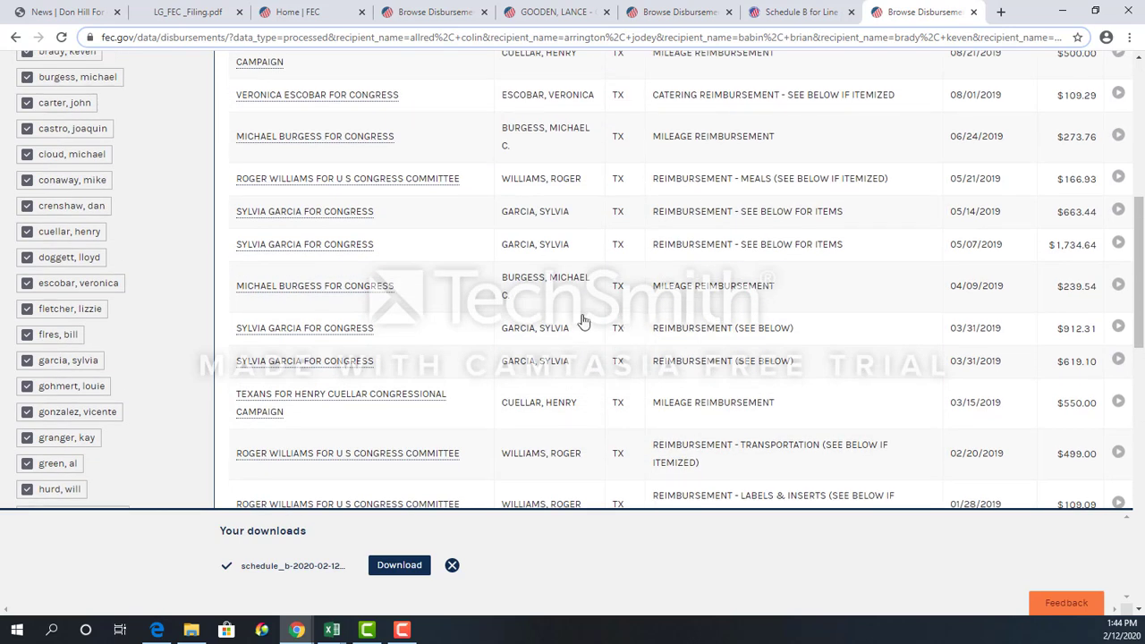
scroll(582, 319, "up", 1)
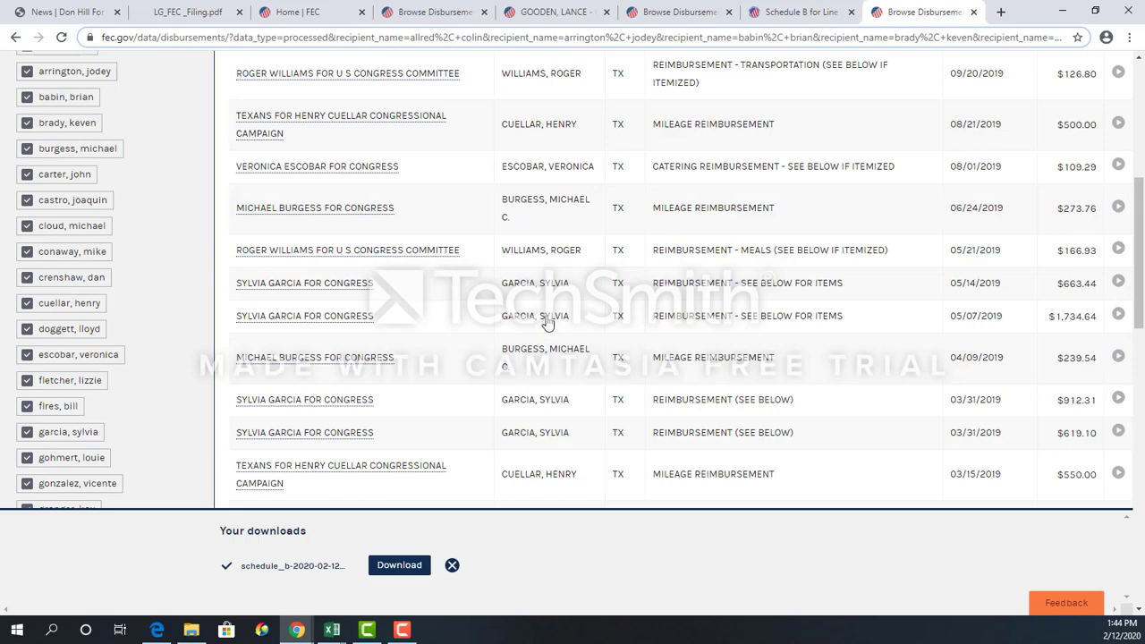
Return to Lance Gooden's filtered reimbursement list and compare its dates and amounts with those of the other Texas representatives.
left_click(696, 18)
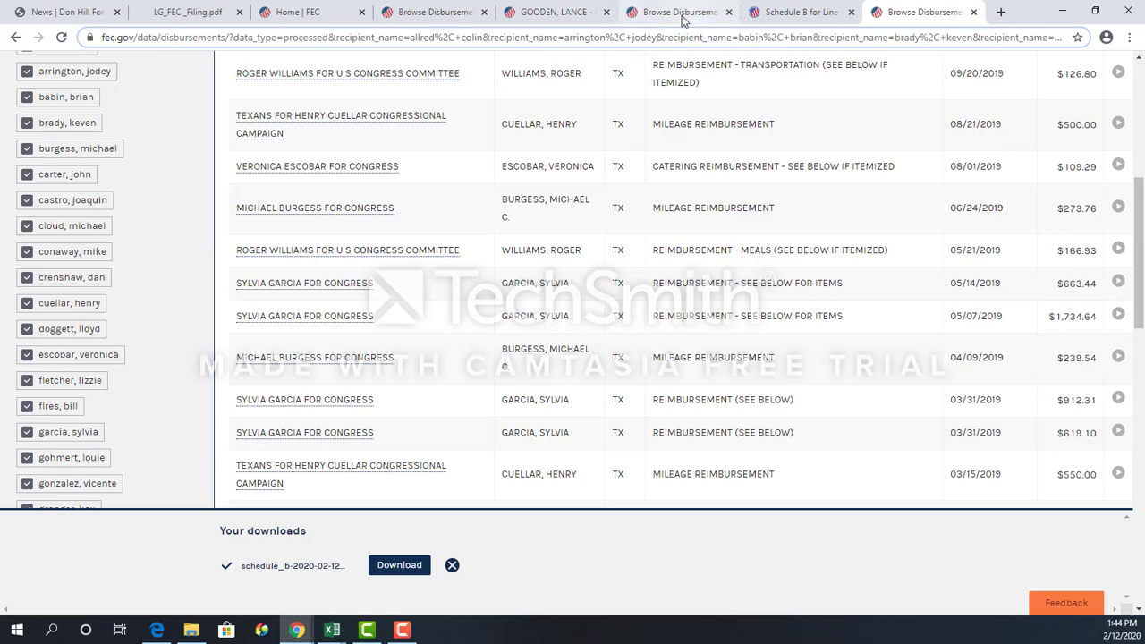
scroll(704, 383, "up", 2)
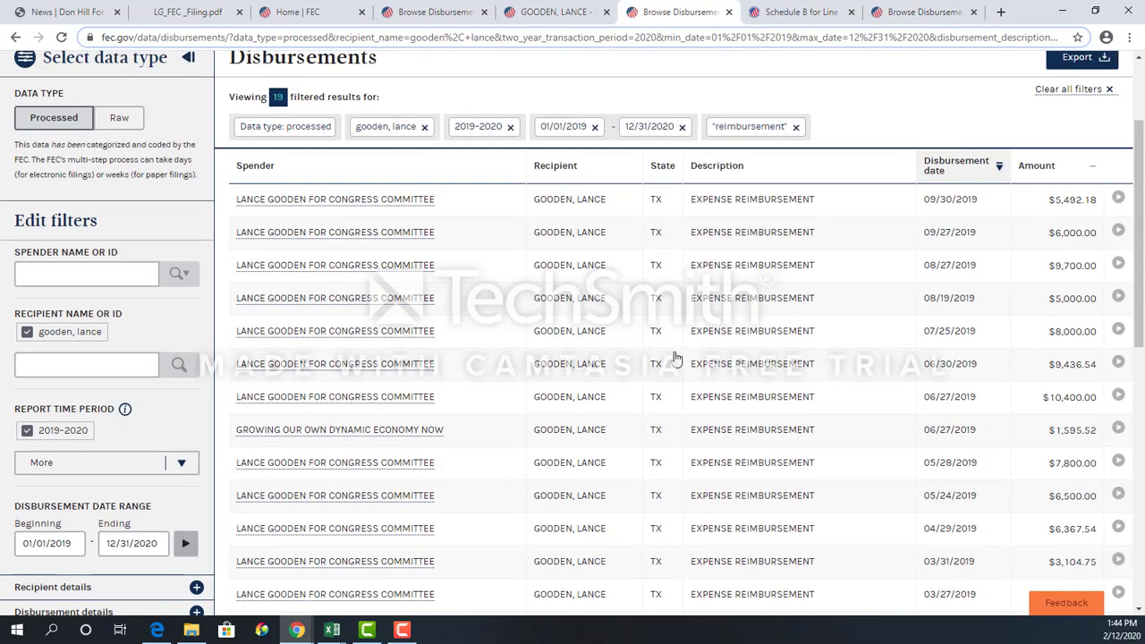
scroll(676, 358, "down", 1)
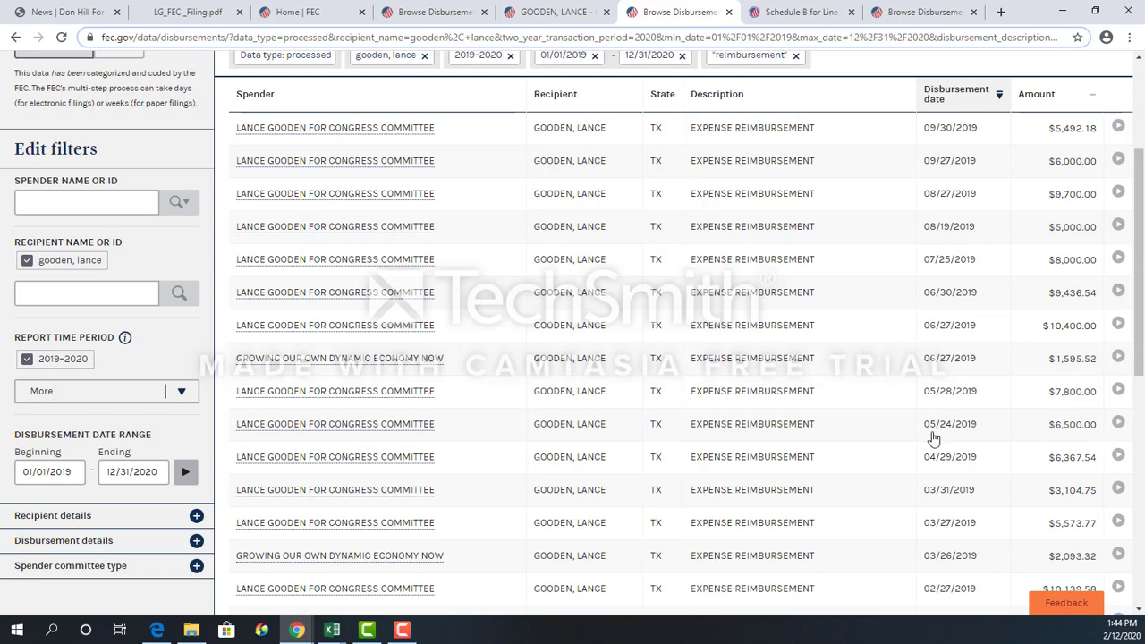
Compare the Gooden committee's Line 17 operating expenditures for 2019–2020 with the disbursements filtered to recipient "gooden, lance" and description "reimbursement".
left_click(442, 15)
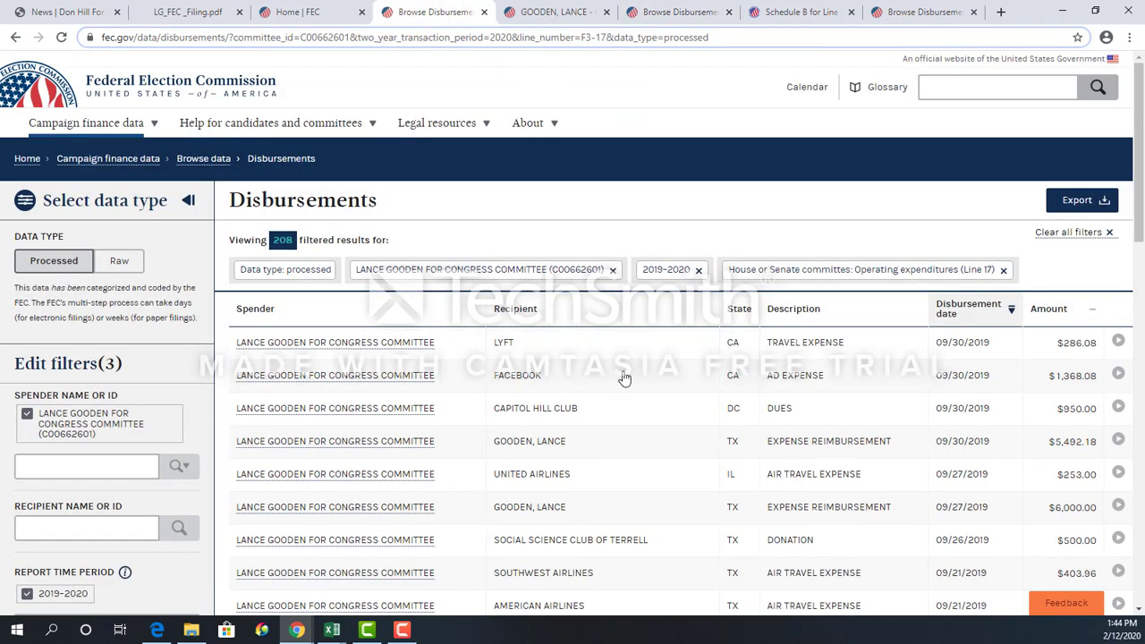
scroll(631, 412, "down", 2)
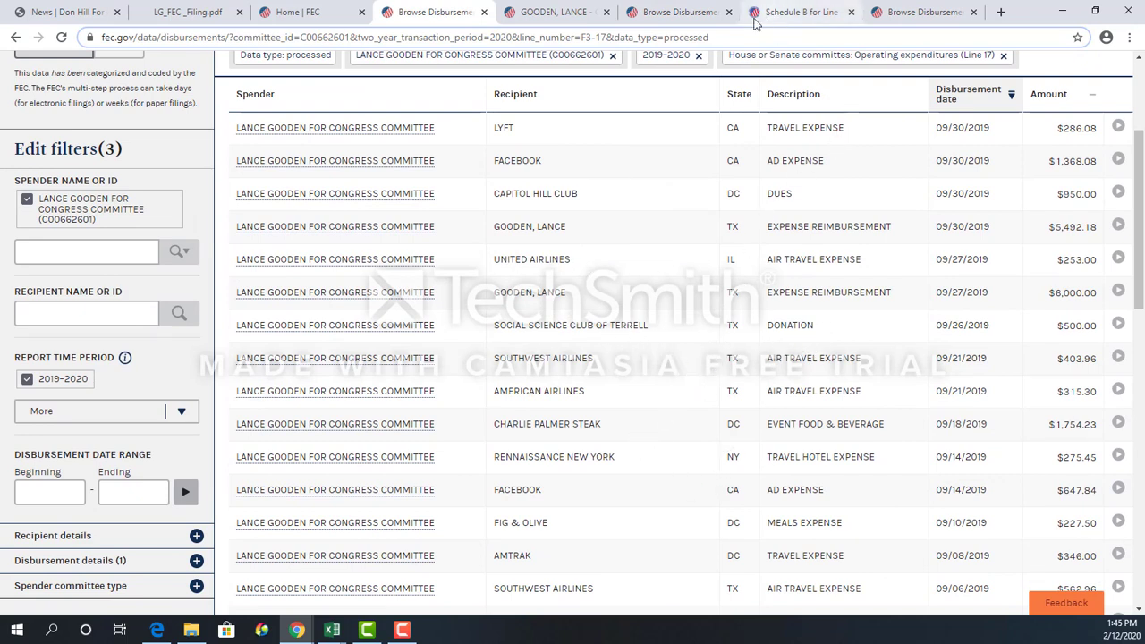
left_click(677, 12)
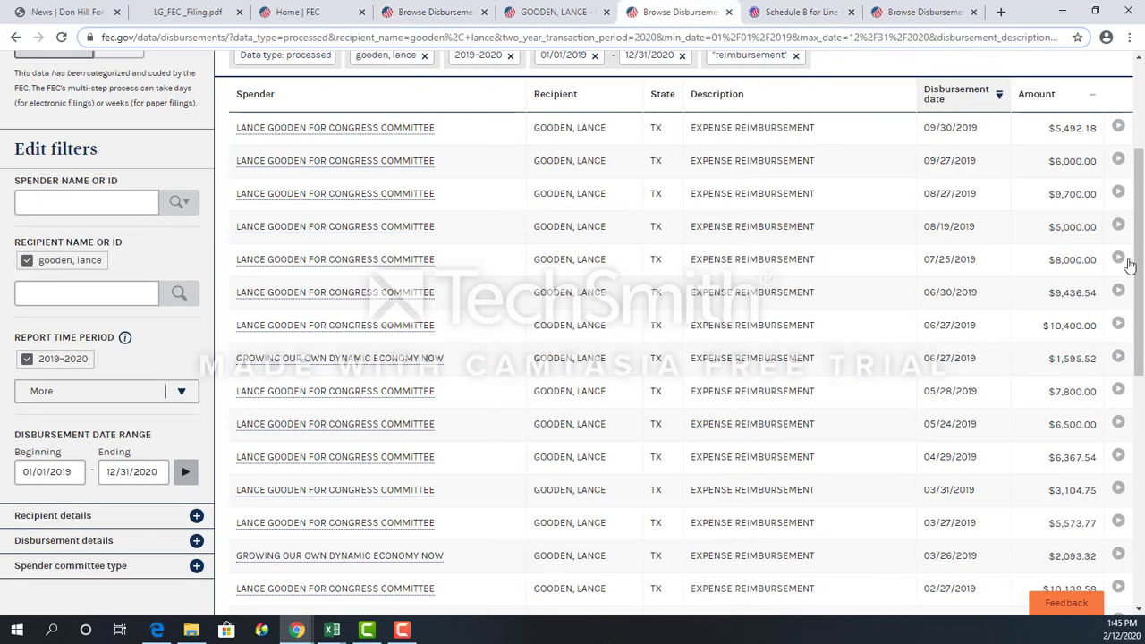
scroll(1037, 340, "down", 2)
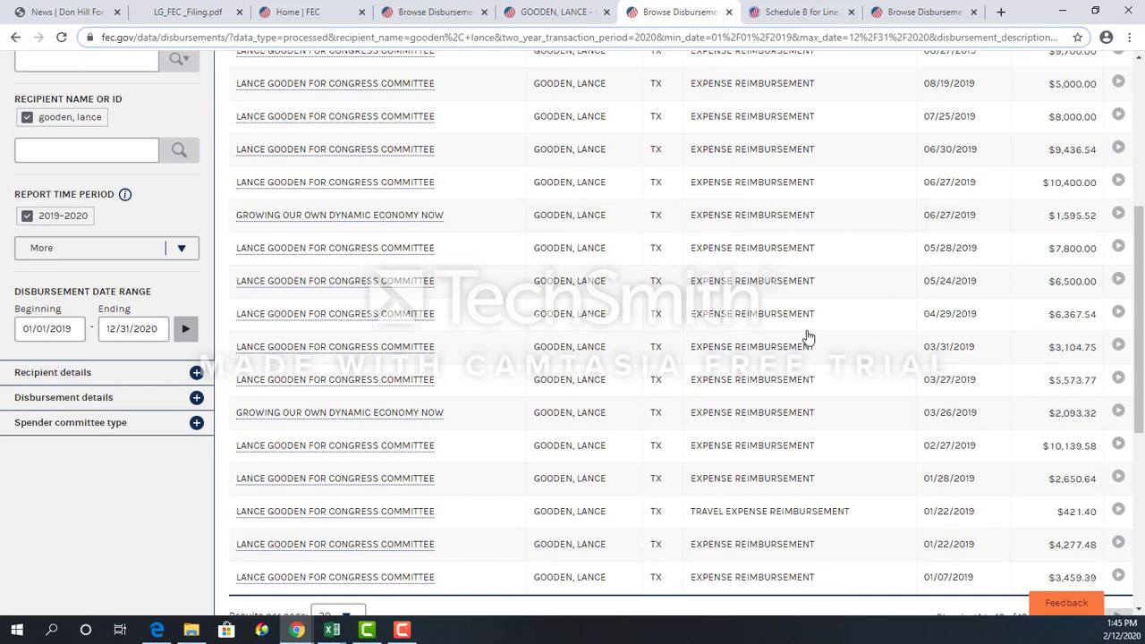
scroll(805, 335, "up", 2)
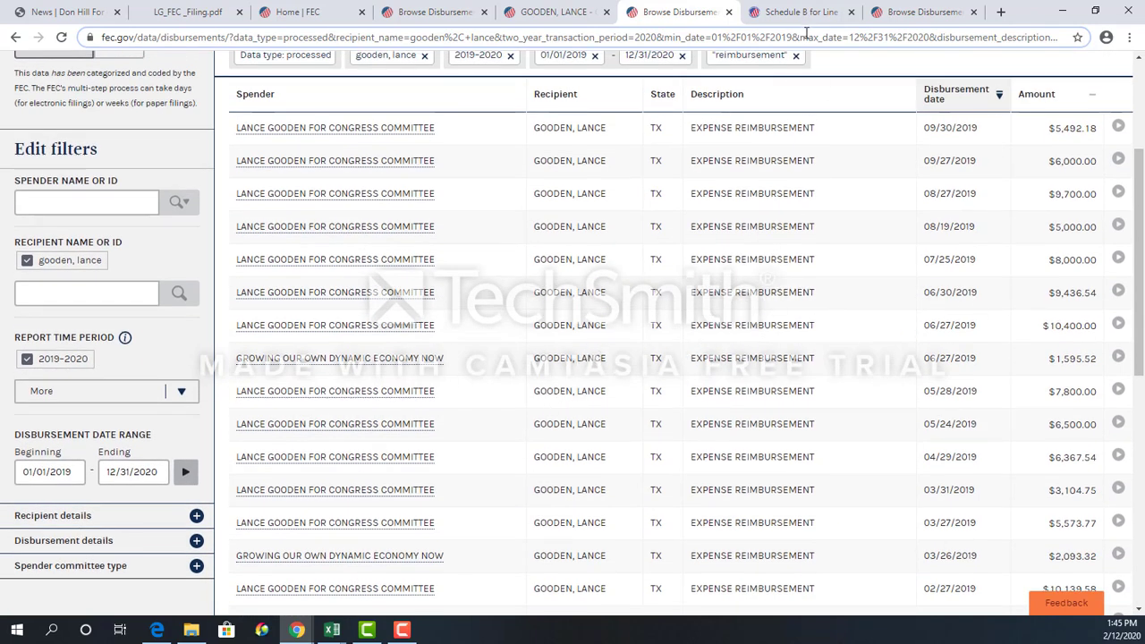
Compare the memo entries under Gooden's reimbursements on Schedule B Line 17 with the other Texas representatives' reimbursement descriptions and amounts.
left_click(805, 12)
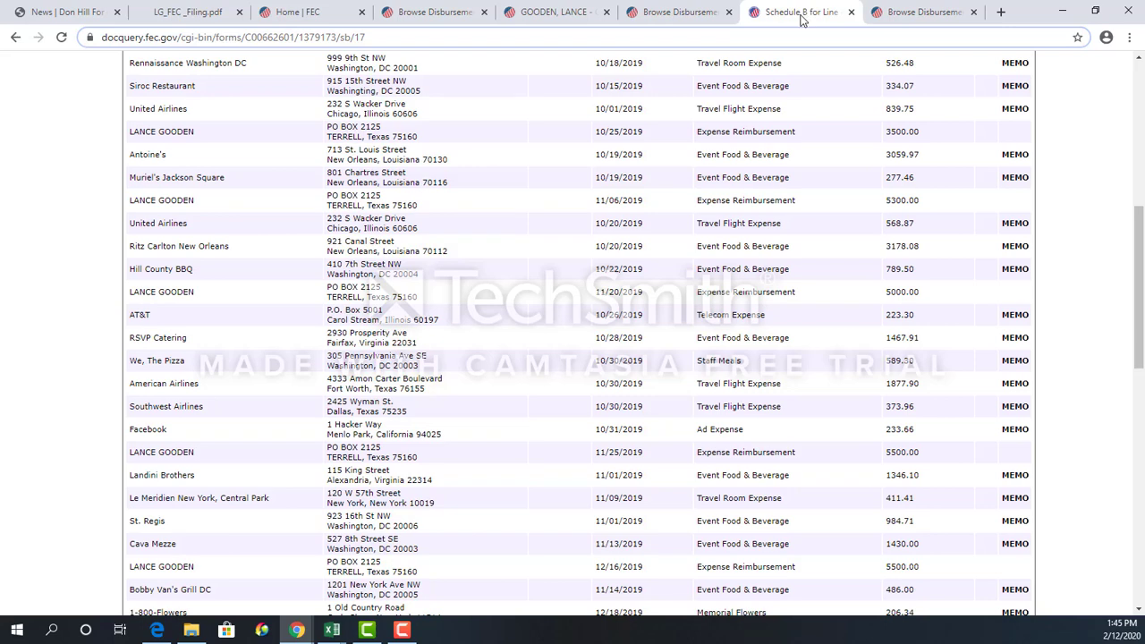
left_click(698, 14)
left_click(800, 15)
left_click(925, 12)
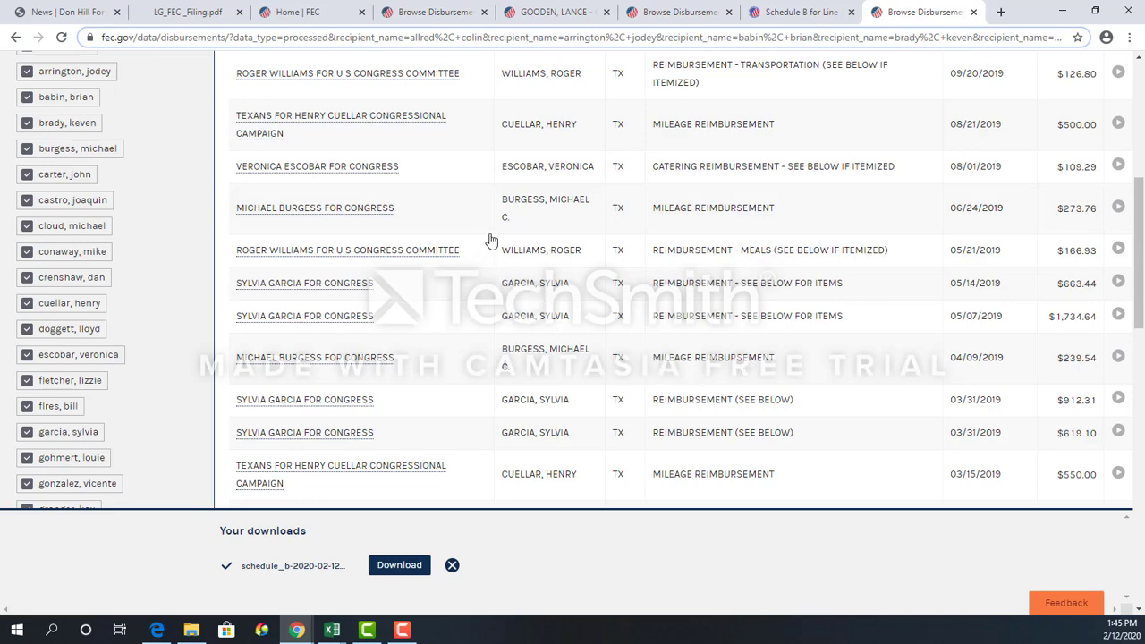
Check the total spent on Lance Gooden's candidate page against his filtered list of 2019–2020 expense reimbursements.
left_click(427, 17)
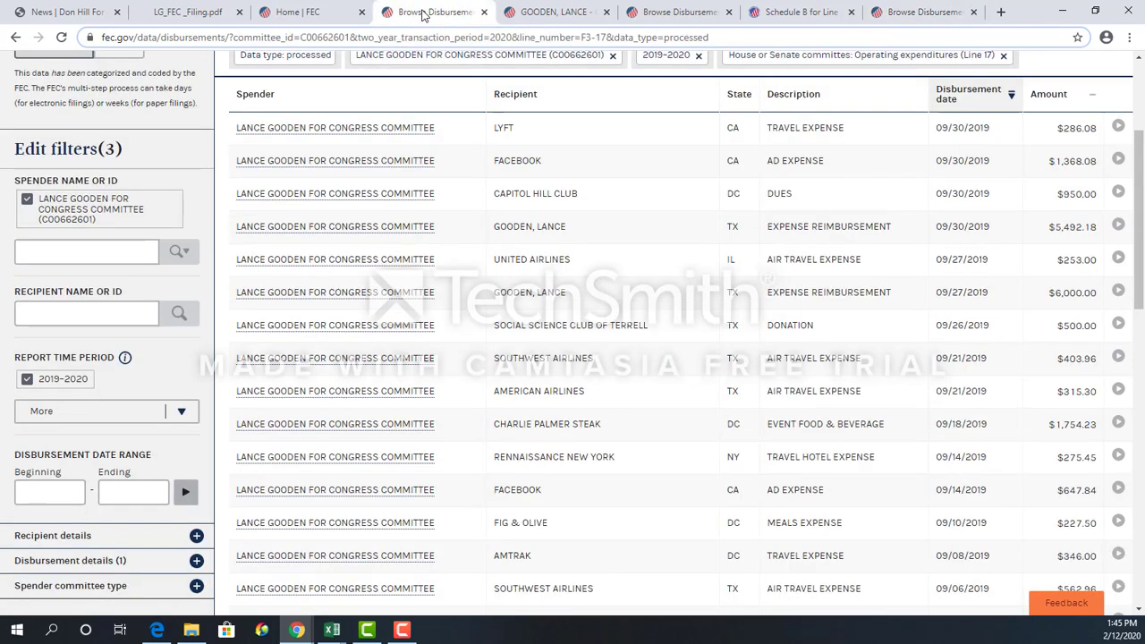
left_click(320, 15)
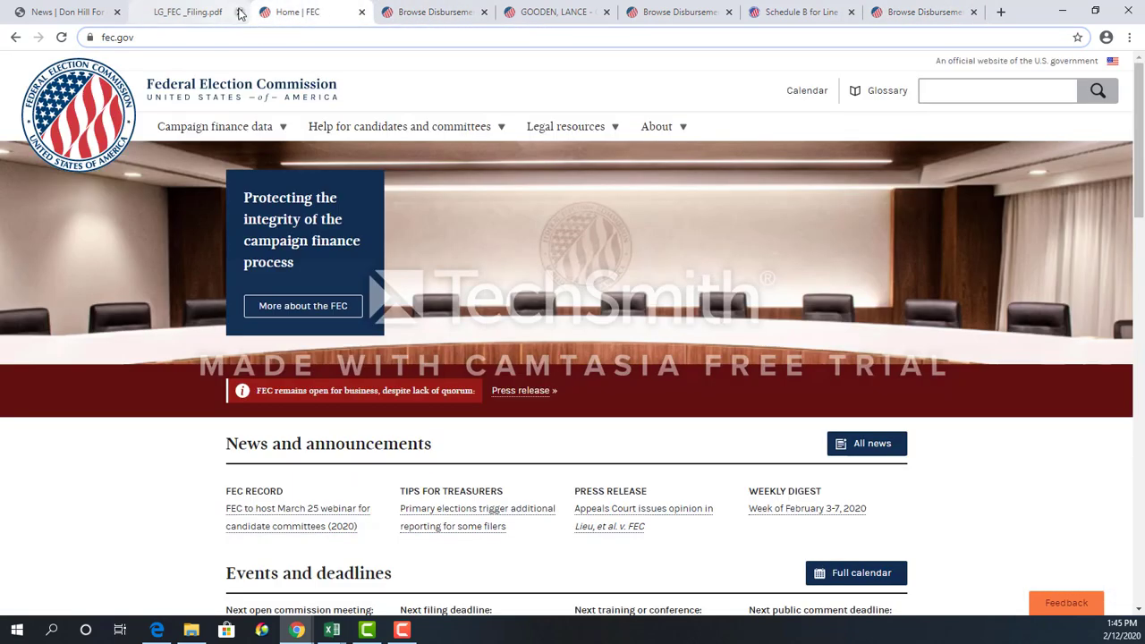
left_click(566, 18)
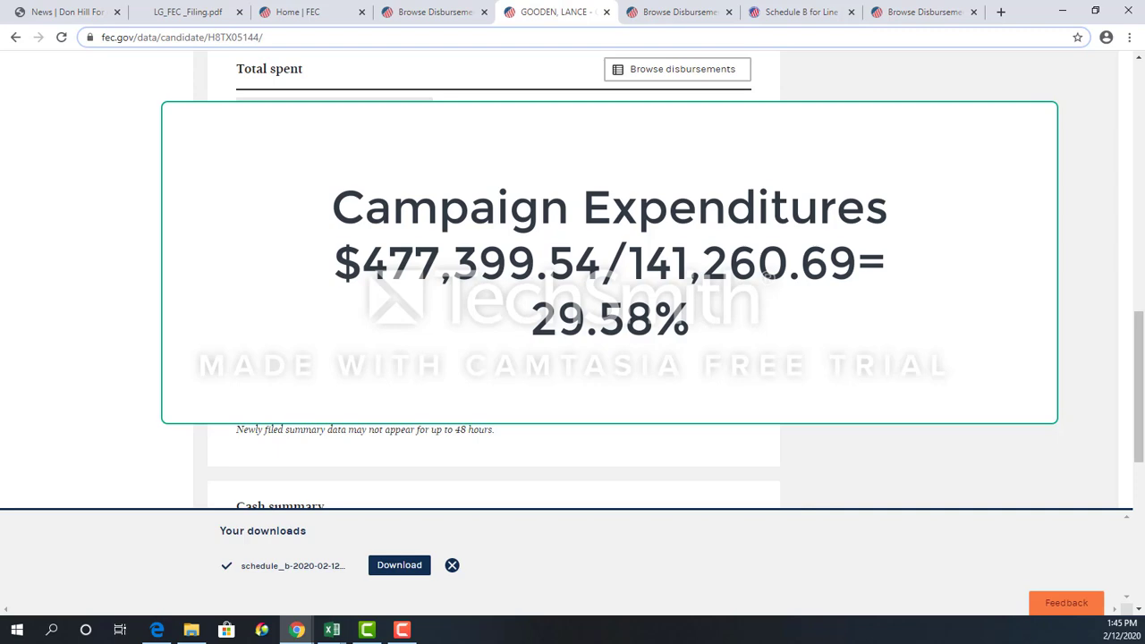
left_click(675, 11)
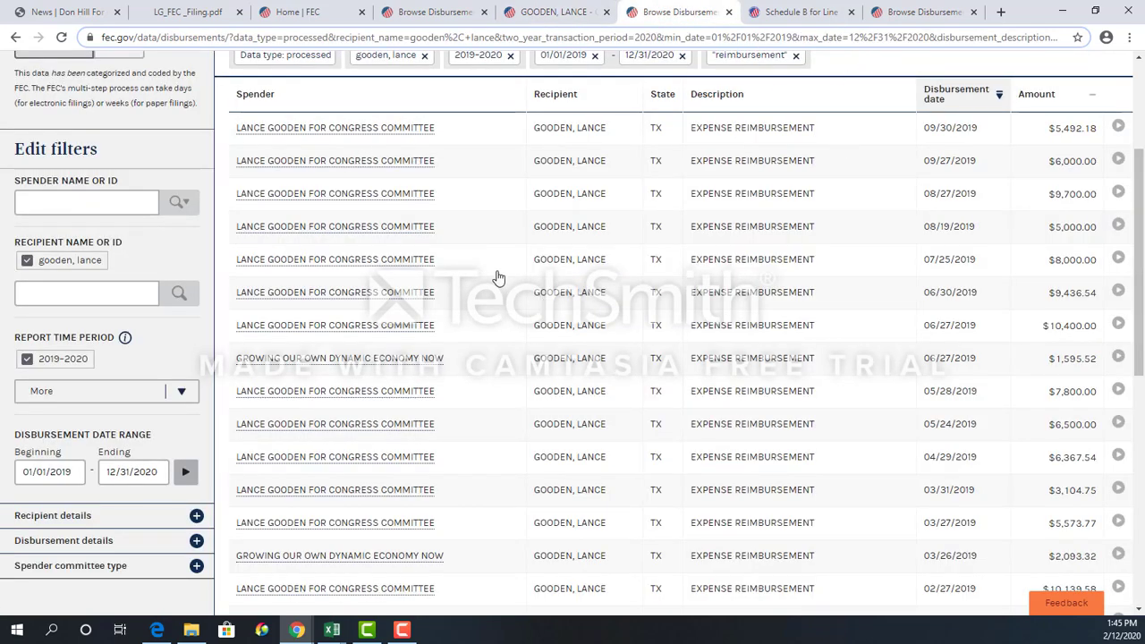
scroll(495, 259, "up", 3)
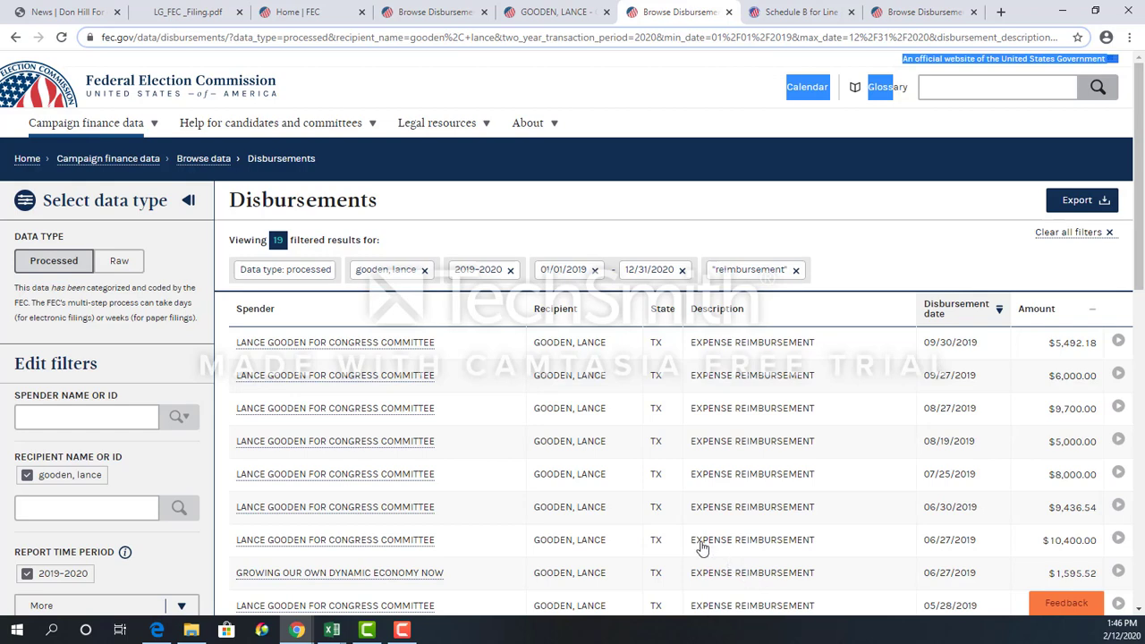
scroll(703, 544, "down", 2)
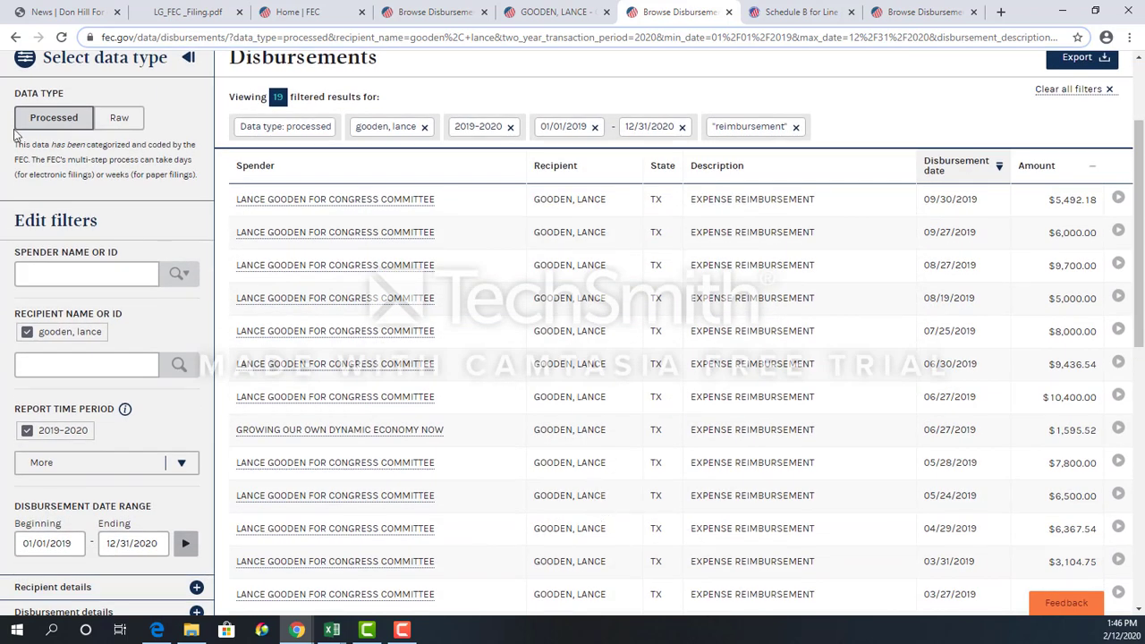